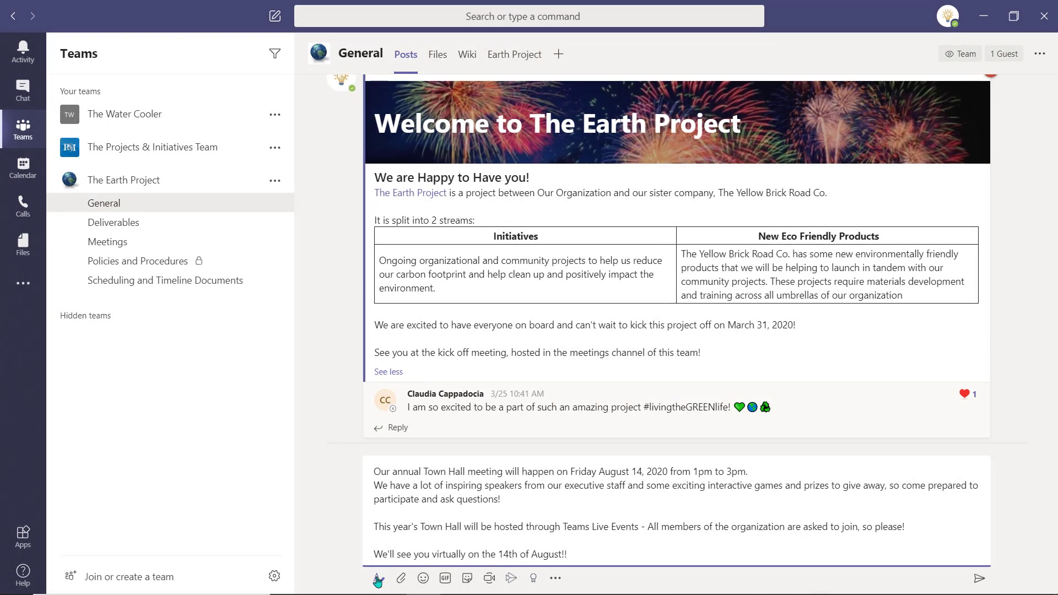
Expand the Town Hall Meeting draft for formatting, turn on posting in multiple channels and open the channel selection.
click(378, 578)
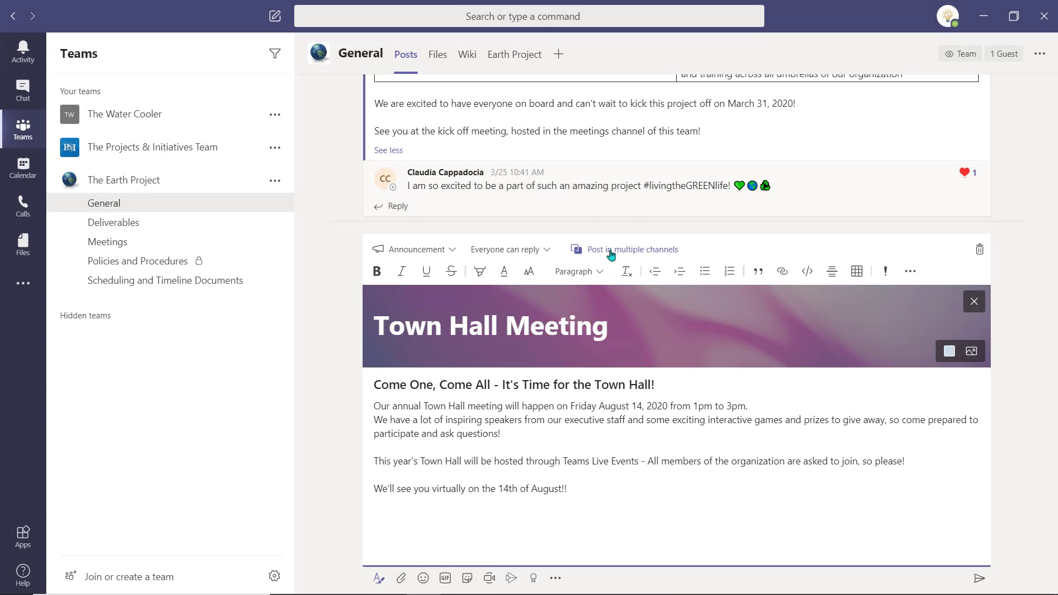
click(610, 250)
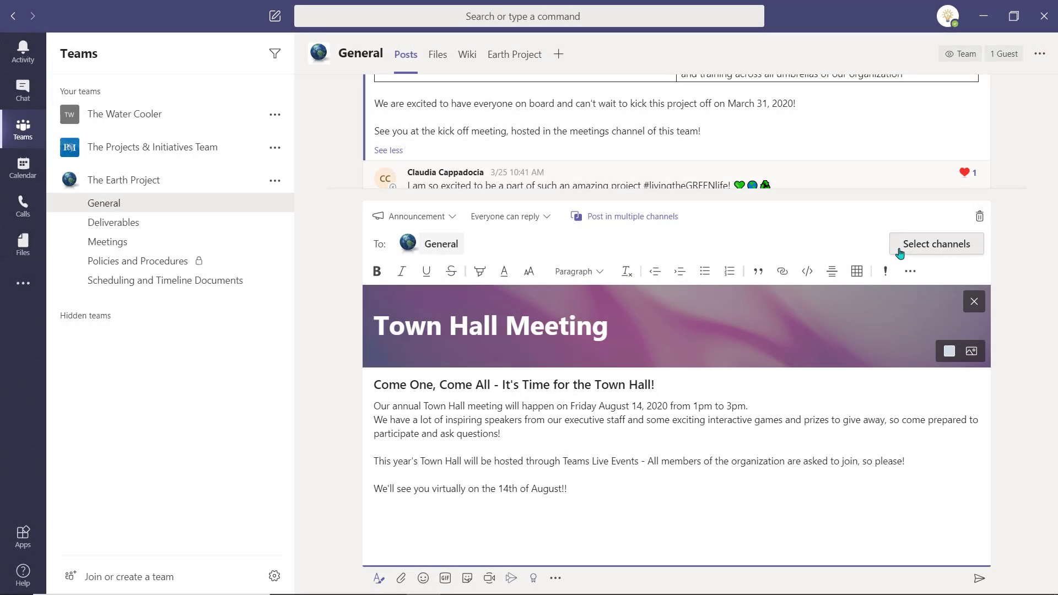
click(899, 252)
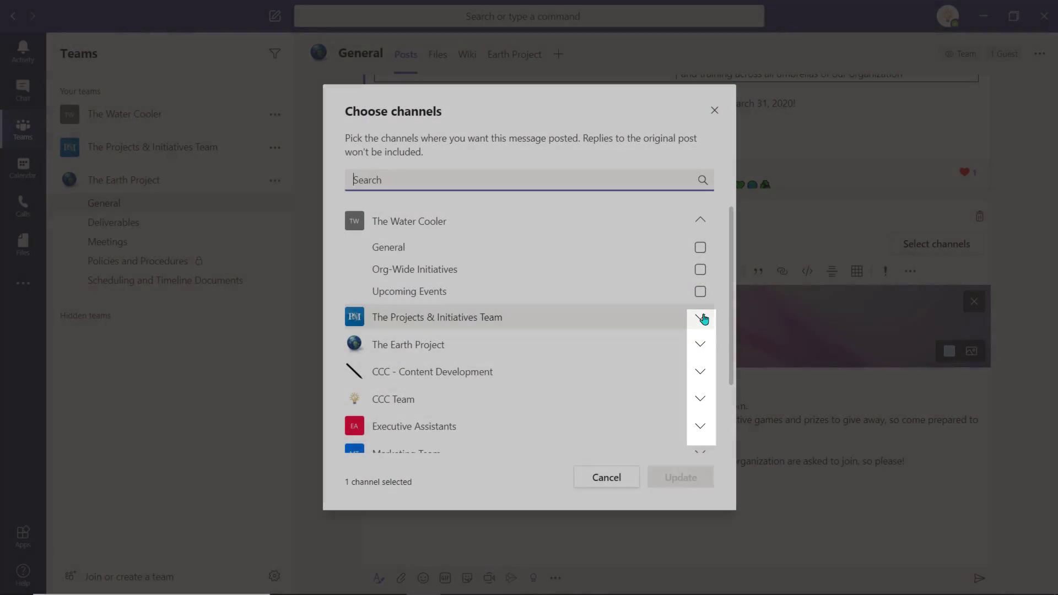
Expand the listed teams and select the General channels of Executive Assistants and Marketing Team for the announcement.
click(701, 318)
scroll(703, 336, down, 2)
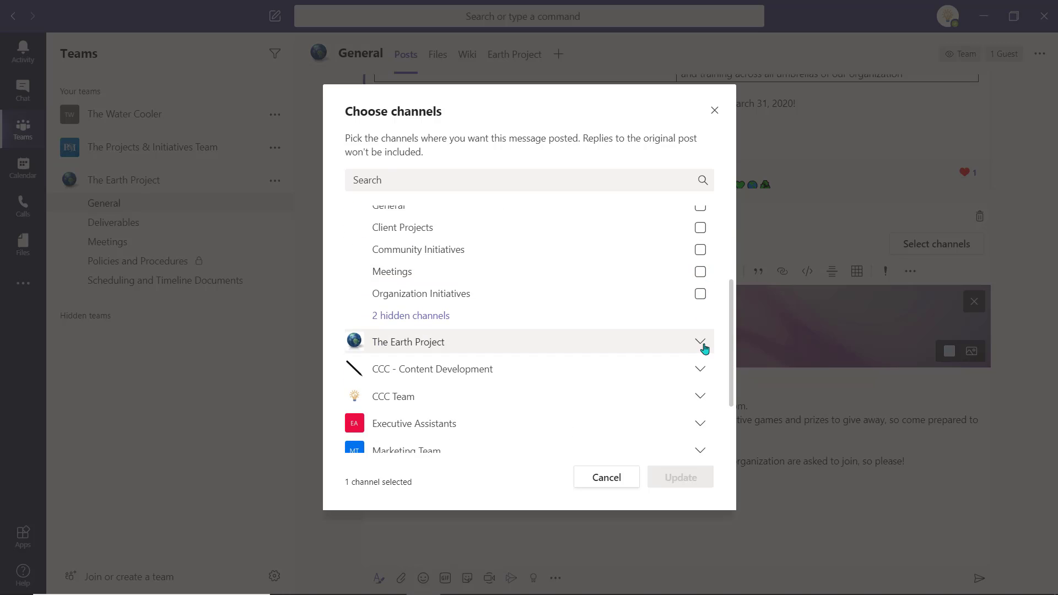
click(703, 346)
scroll(704, 353, down, 3)
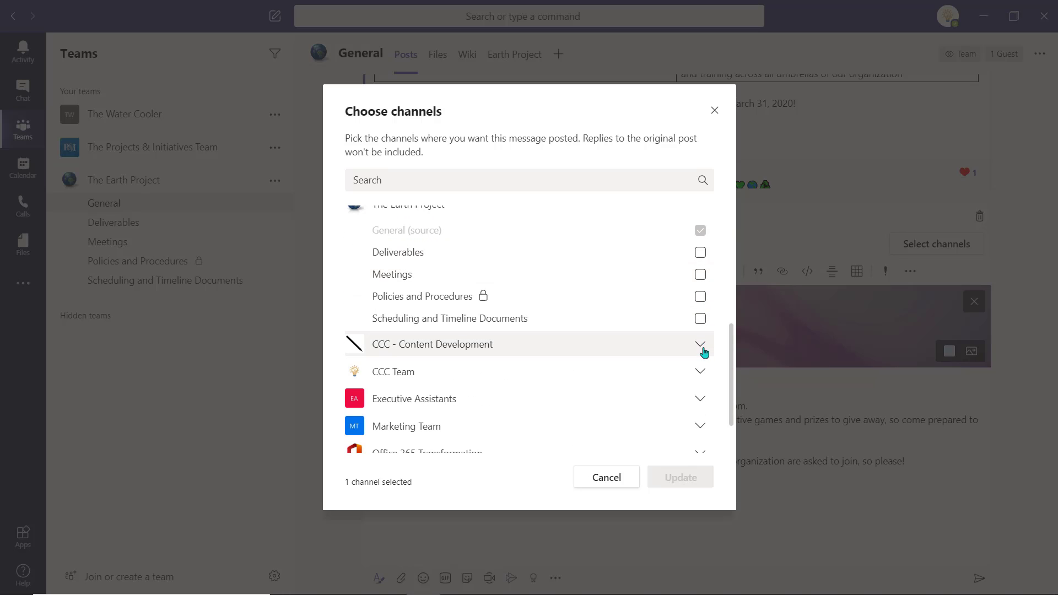
click(700, 403)
scroll(697, 391, down, 2)
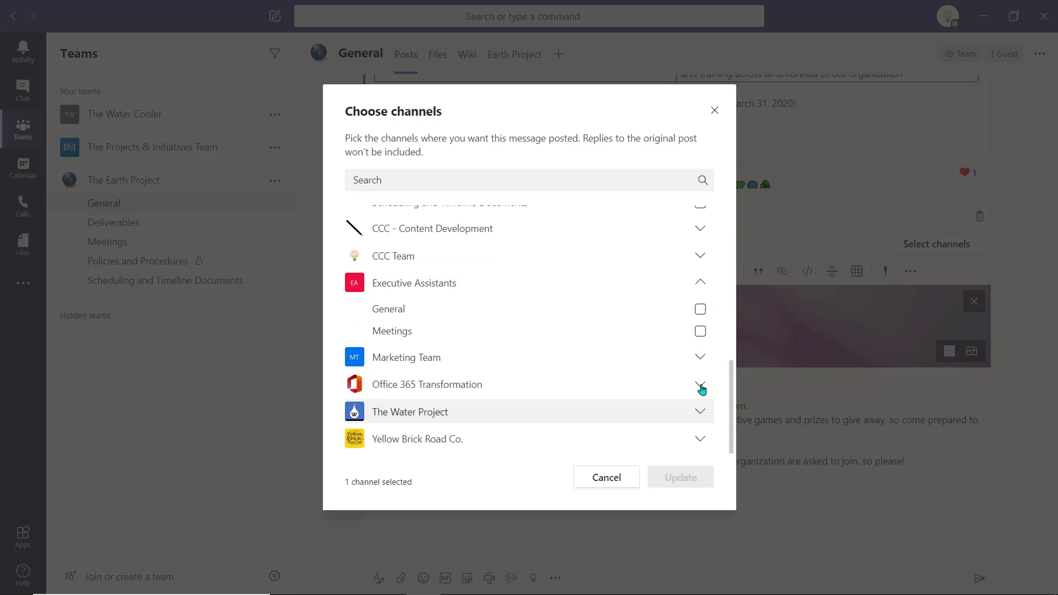
click(700, 355)
click(700, 385)
click(700, 309)
scroll(702, 317, up, 1)
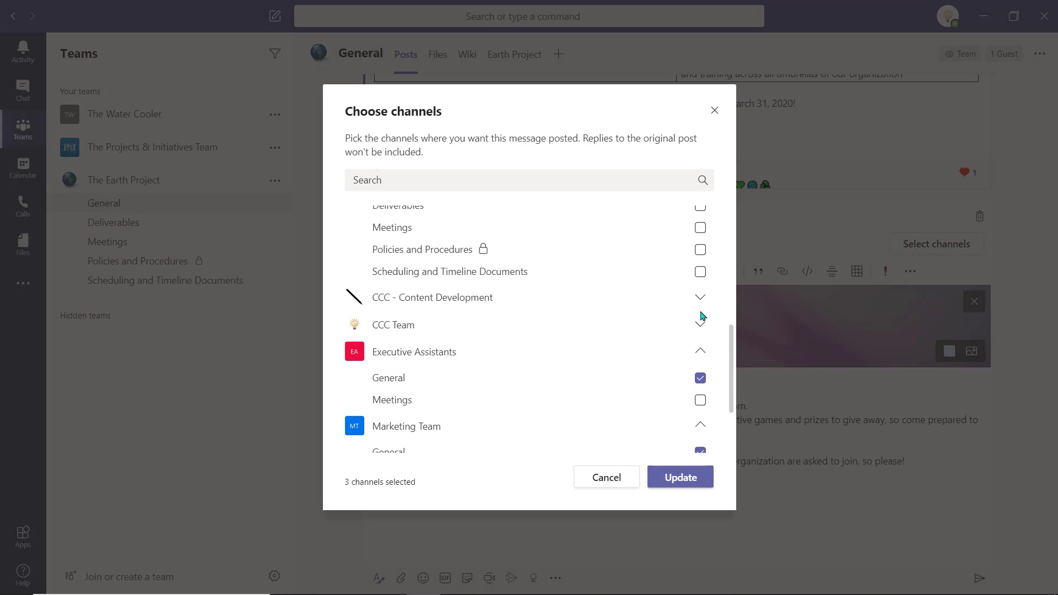
Add the General channels of The Projects & Initiatives Team and The Water Cooler, and apply the channel selection.
scroll(702, 317, up, 5)
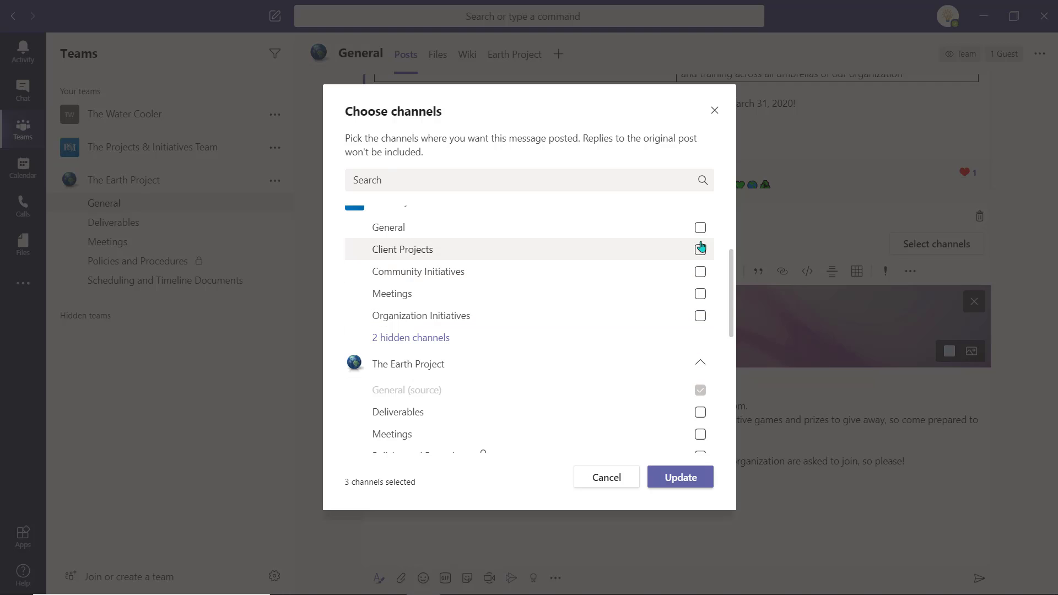
click(700, 228)
scroll(697, 243, up, 3)
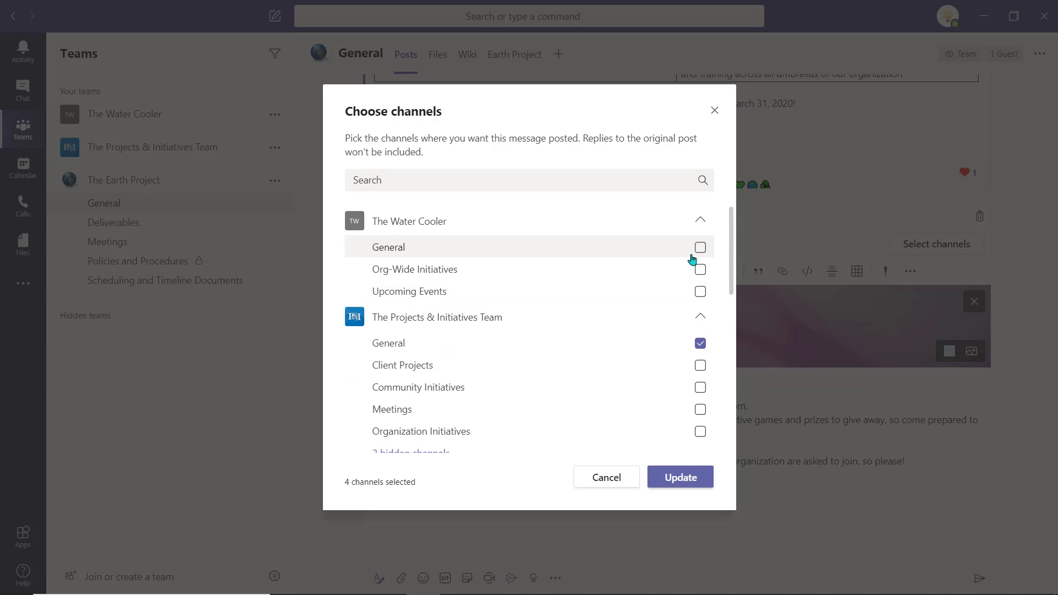
click(702, 253)
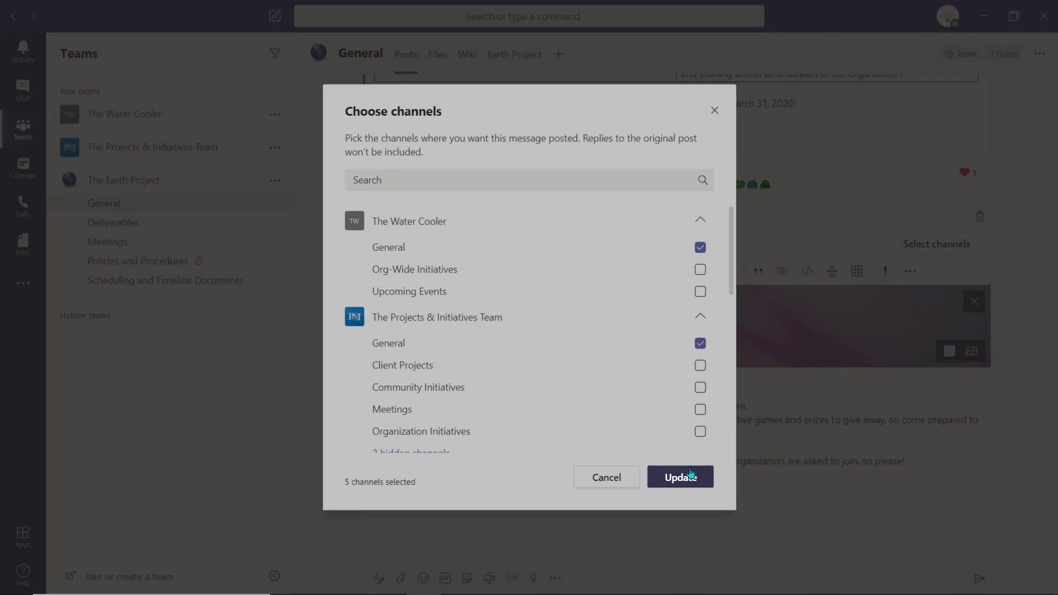
click(690, 475)
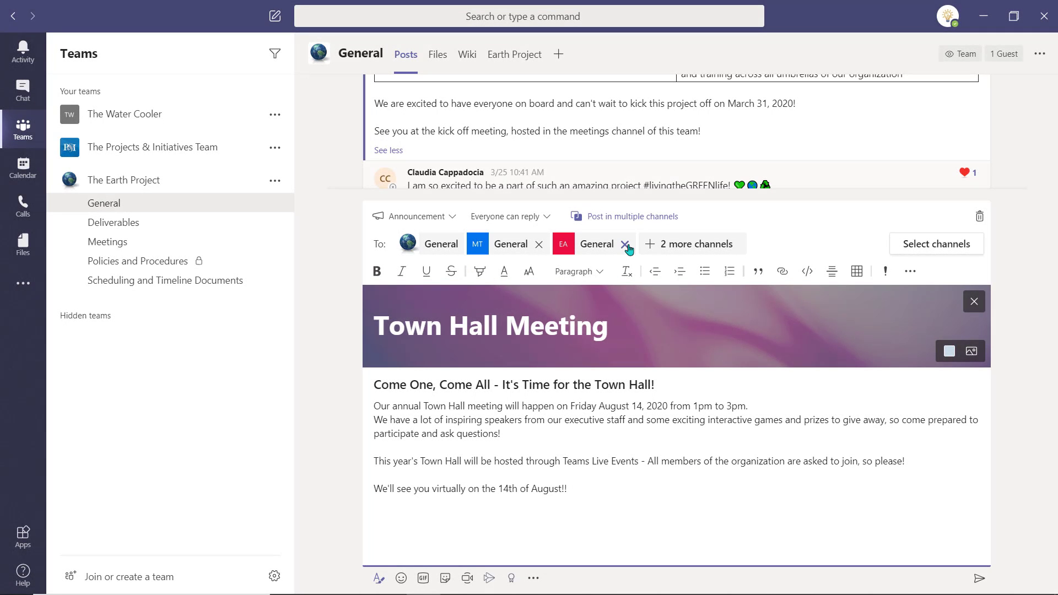
Remove the Executive Assistants General channel from the recipients and send the Town Hall Meeting announcement.
click(625, 244)
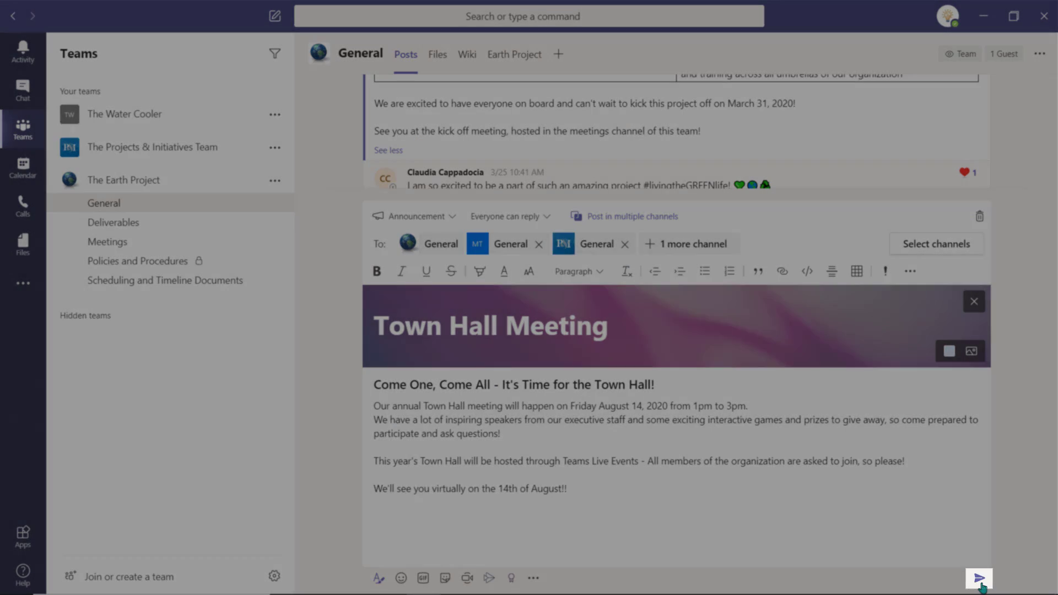
click(980, 583)
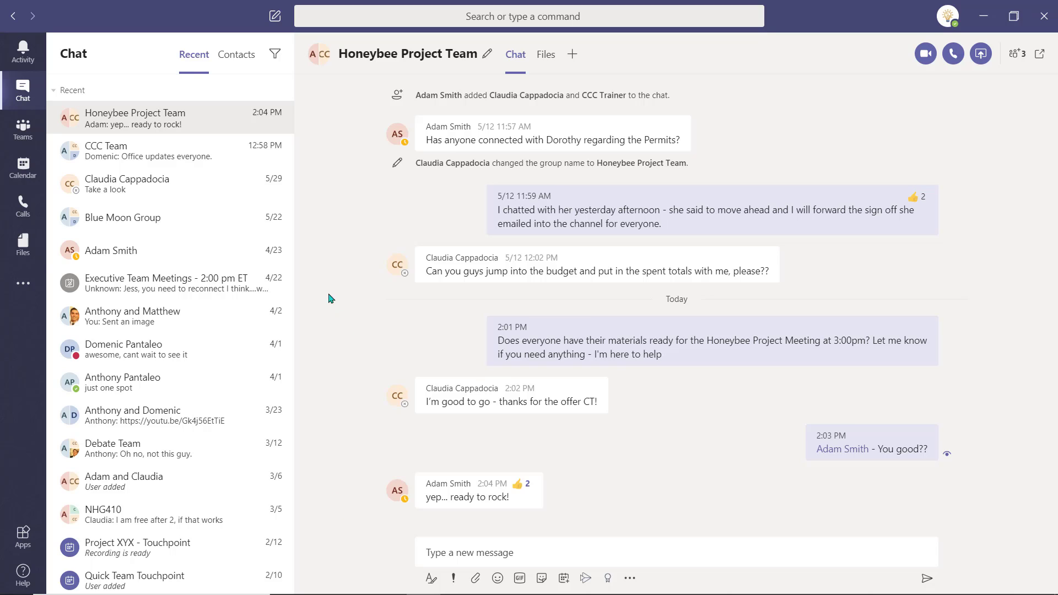
Pop out the one-on-one chat listed below Blue Moon Group, make its window taller and move it clear of the chat list.
mouse_move(248, 252)
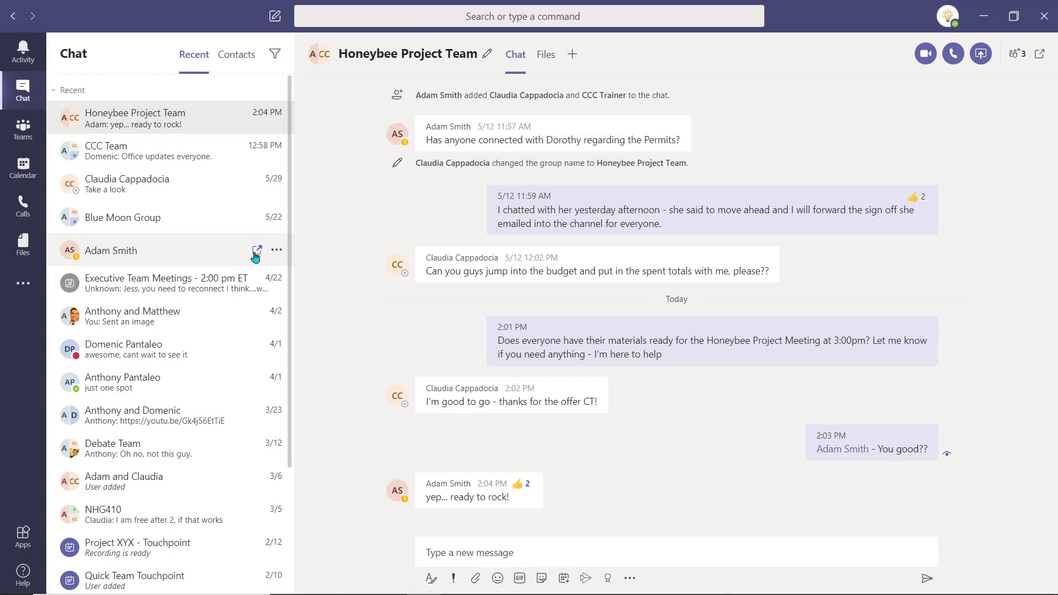
click(255, 256)
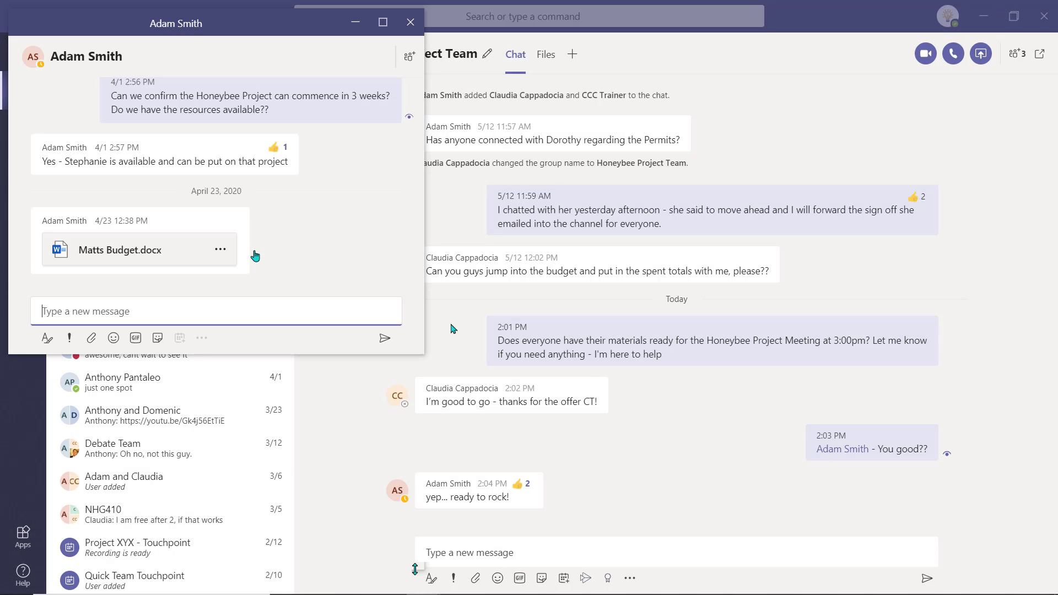
drag(410, 353, 415, 569)
drag(267, 31, 865, 61)
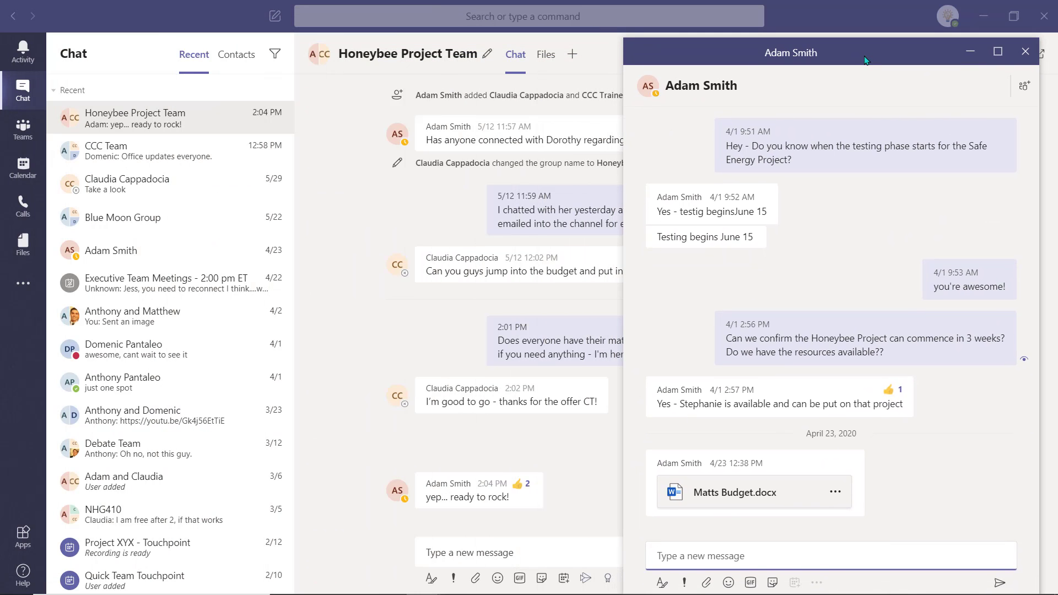
Open The Earth Project's Deliverables channel and bring the popped-out chat window back in front of it.
click(31, 142)
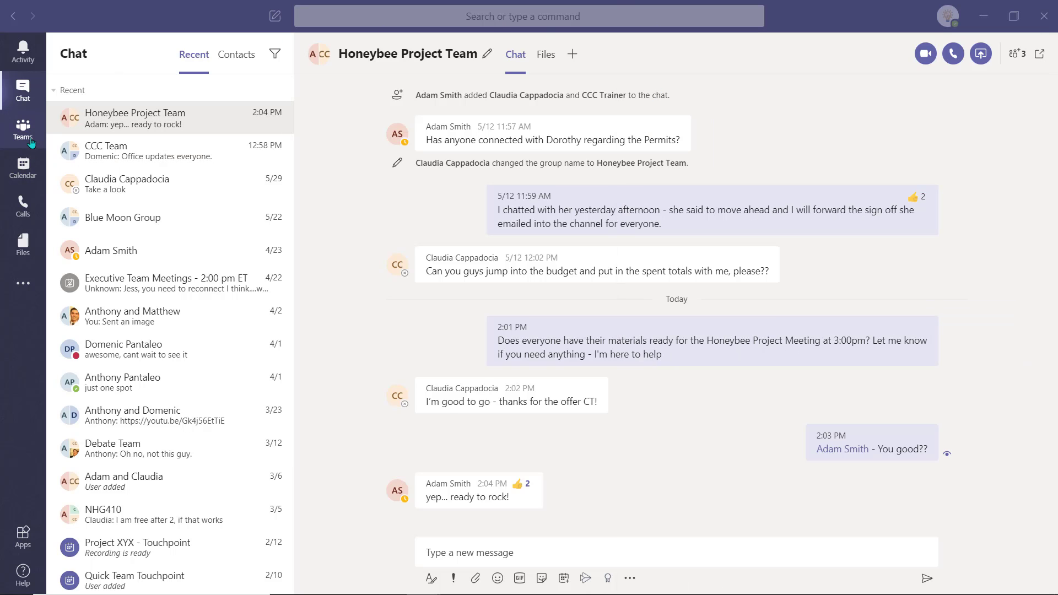
click(31, 142)
click(125, 222)
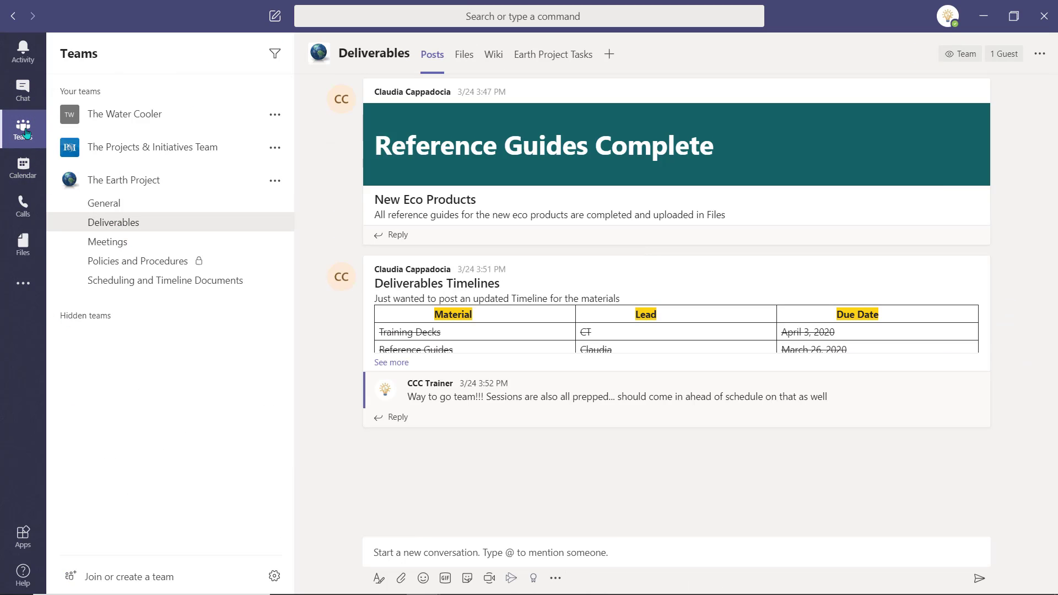
key(alt+Tab)
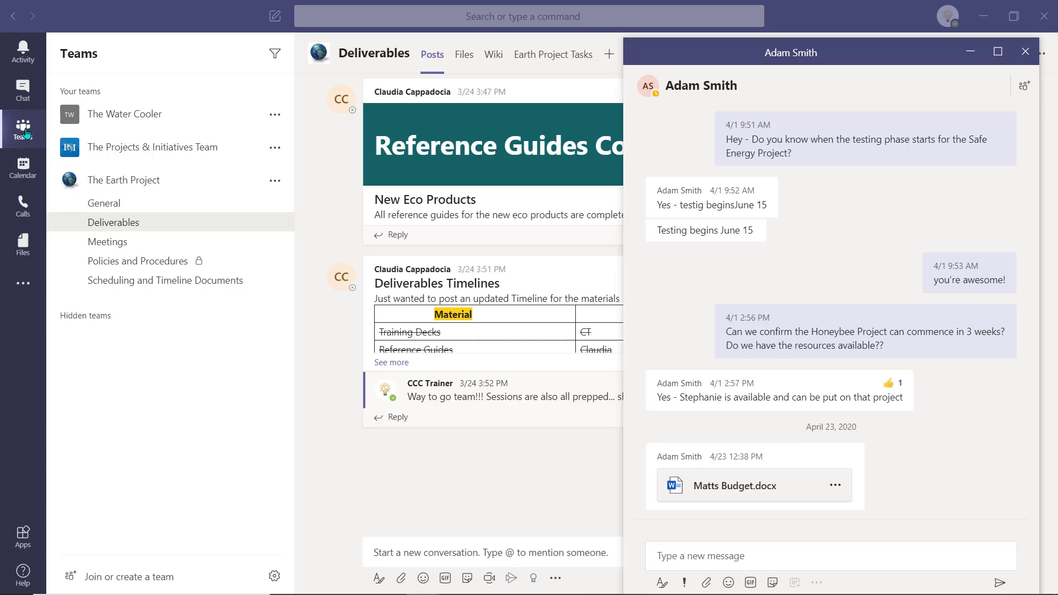
Switch to the web browser, look through the competitivecc.com page and send "I'm checking the website now" in the popped-out chat.
key(alt+Tab)
scroll(482, 370, down, 10)
text(I'm checking the website now)
key(Return)
scroll(335, 320, down, 4)
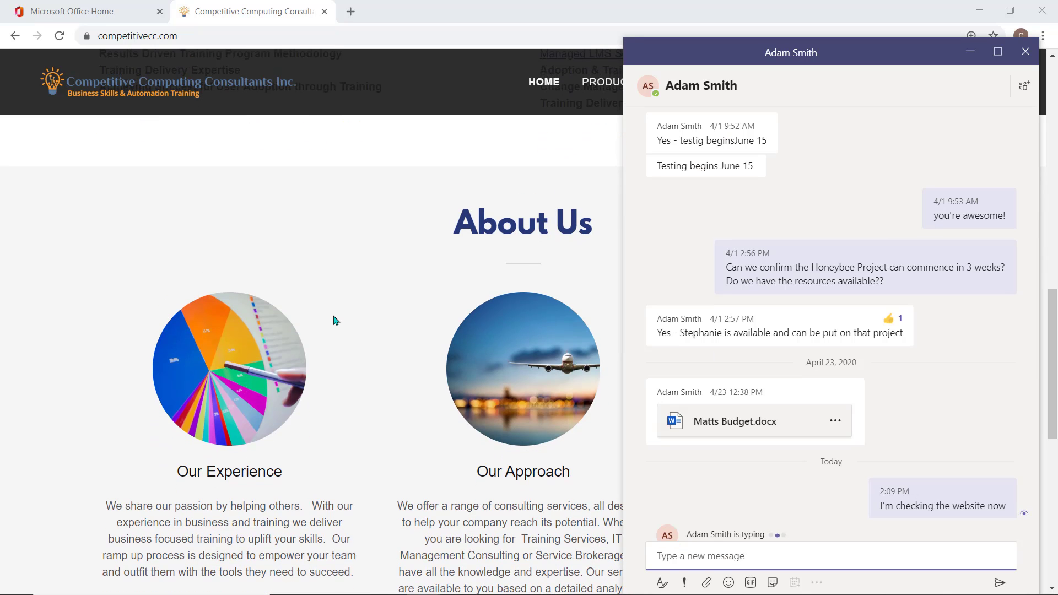
scroll(335, 320, down, 1)
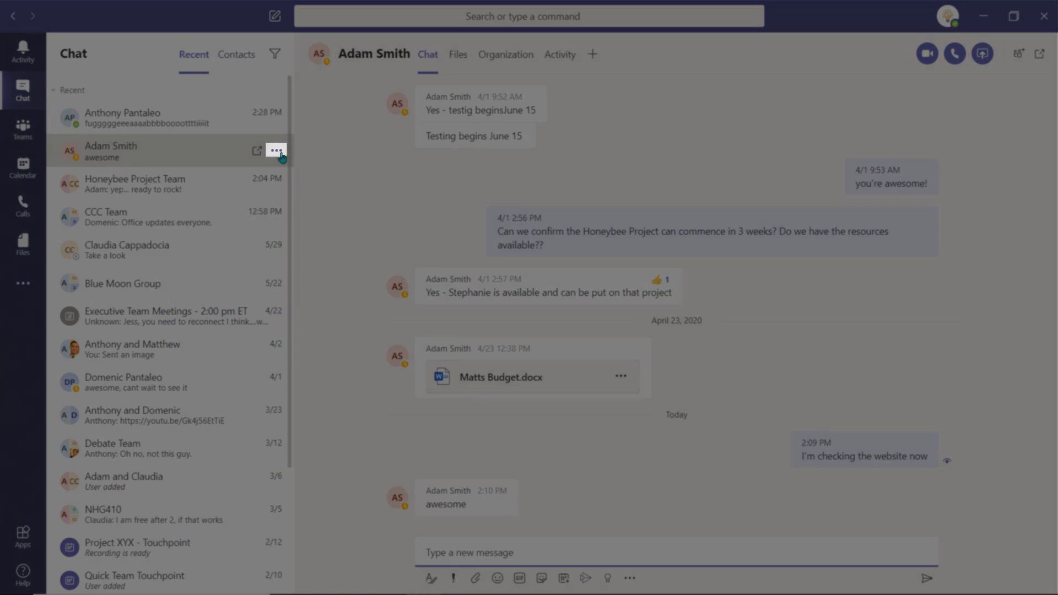
Examine the further options for the selected one-on-one chat, including Pop out chat, and dismiss them.
click(277, 151)
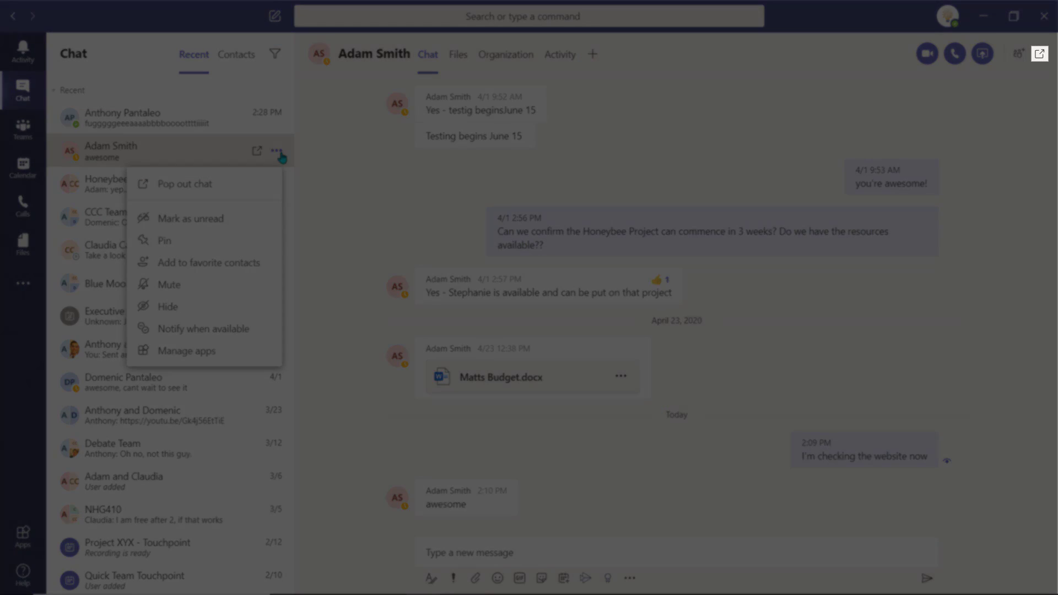
click(361, 162)
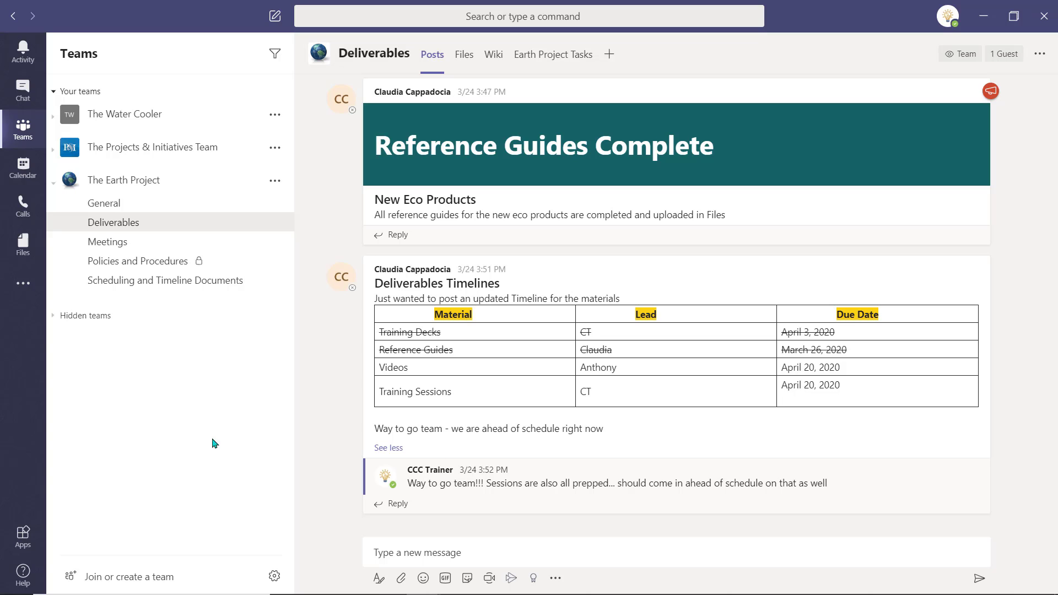
Pop out a chat with the author of the Deliverables Timelines post from their profile, and close that chat window.
click(342, 280)
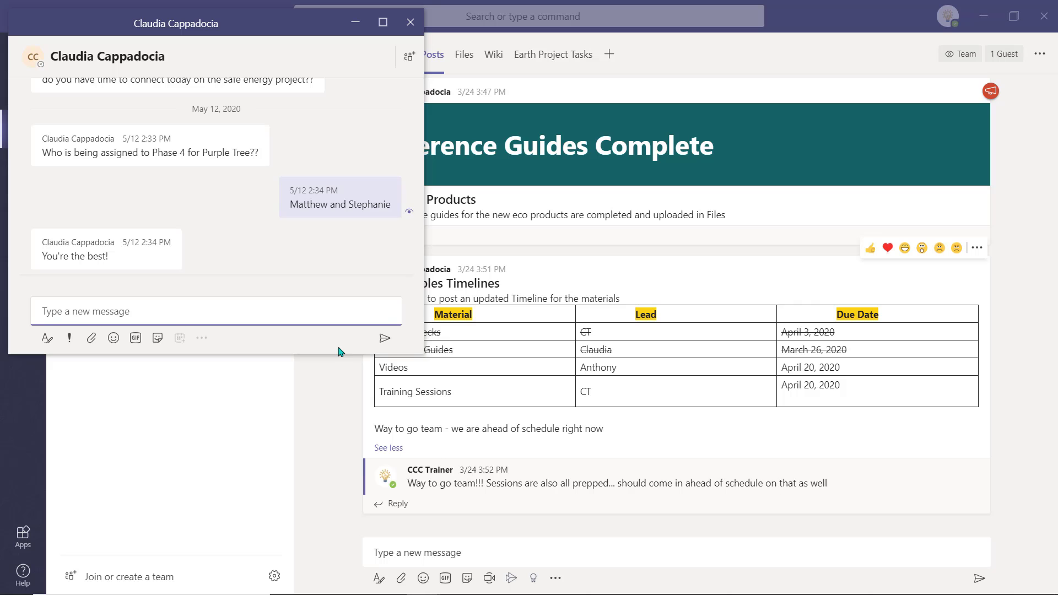
click(410, 22)
Use the /pop command with the contact's first name to pop out their chat, and move the chat window aside.
click(416, 21)
text(/pop)
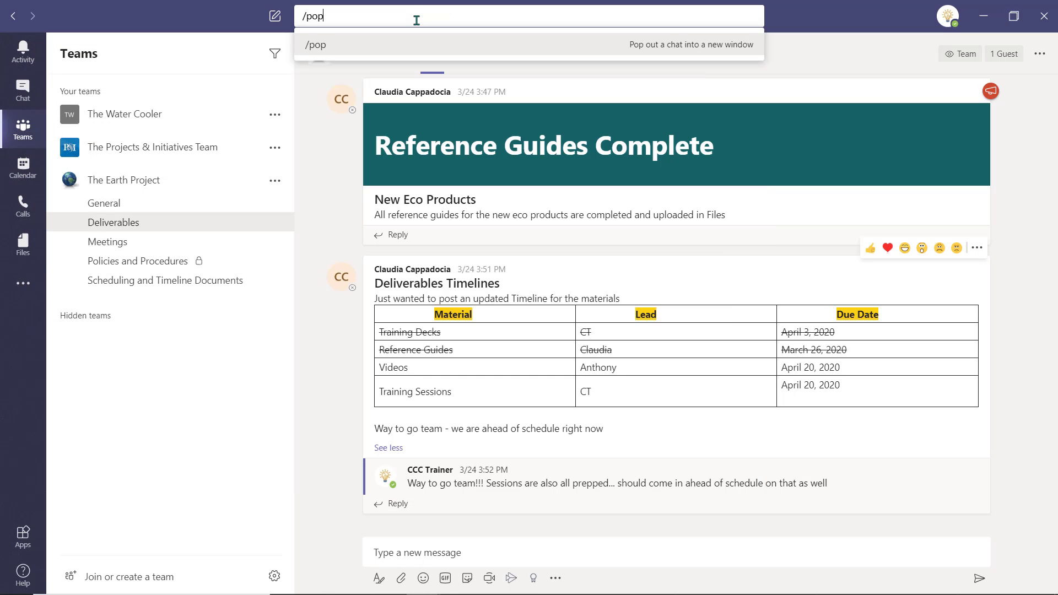
key(Return)
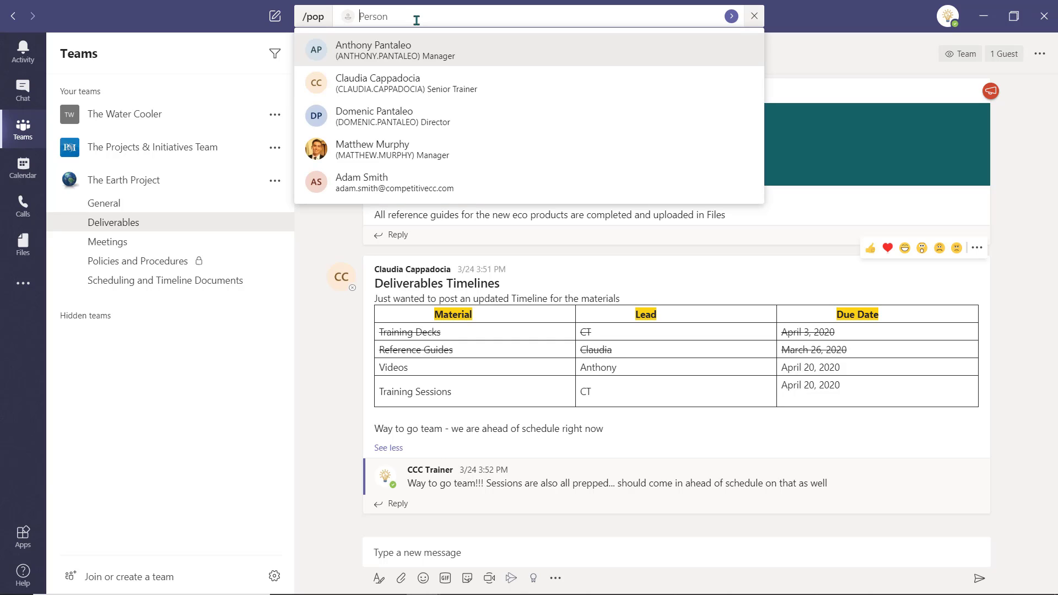
text(adam)
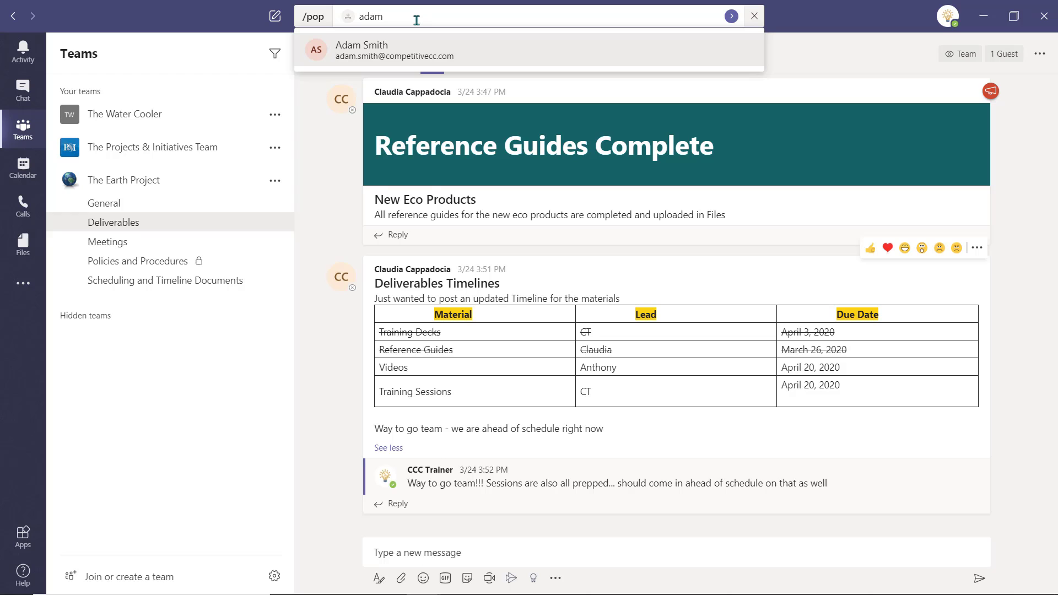
key(Return)
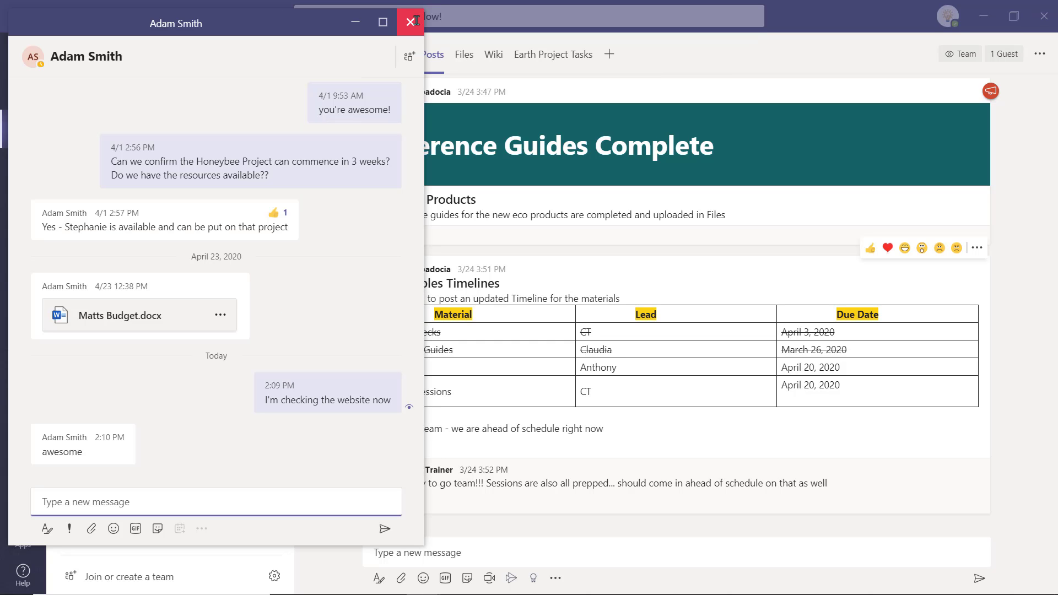
drag(226, 14, 489, 61)
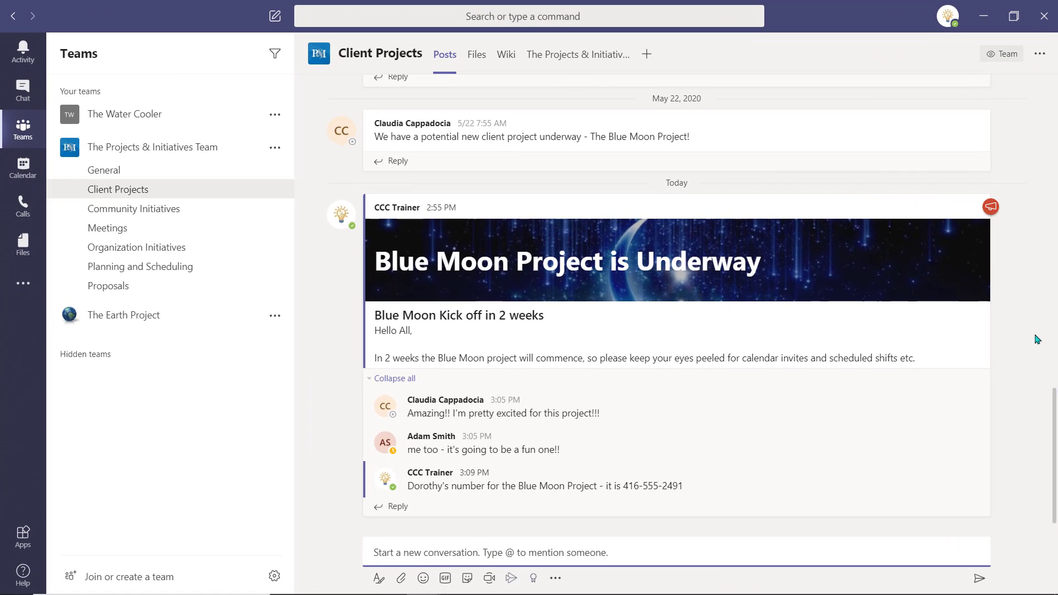
Look back through the Client Projects posts and save the 3:09 PM reply containing a contact's number under the Blue Moon announcement.
scroll(1037, 338, up, 6)
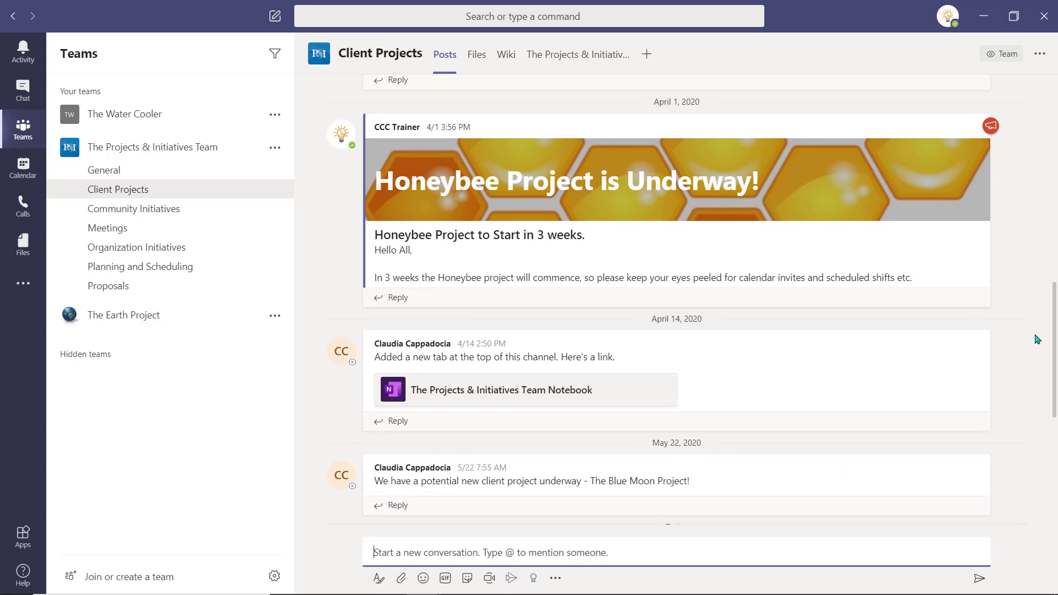
scroll(1037, 339, up, 5)
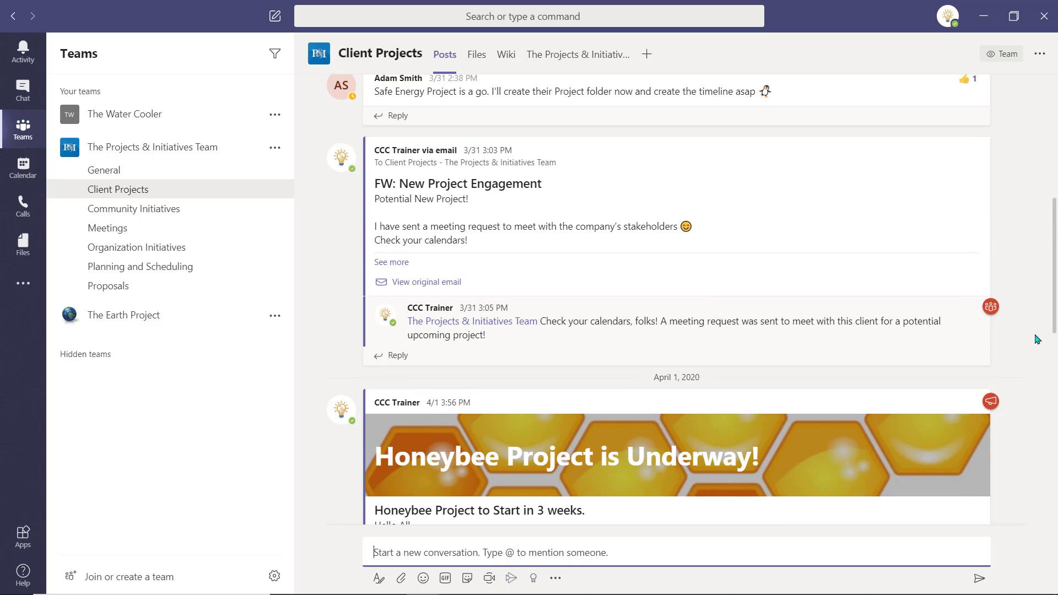
scroll(1038, 339, up, 6)
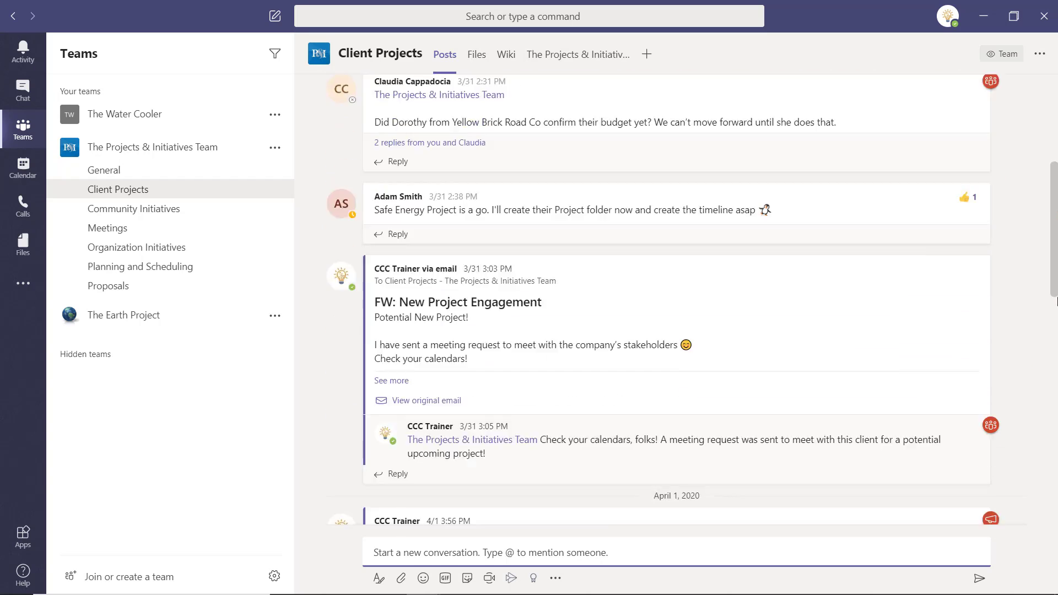
scroll(1057, 534, down, 15)
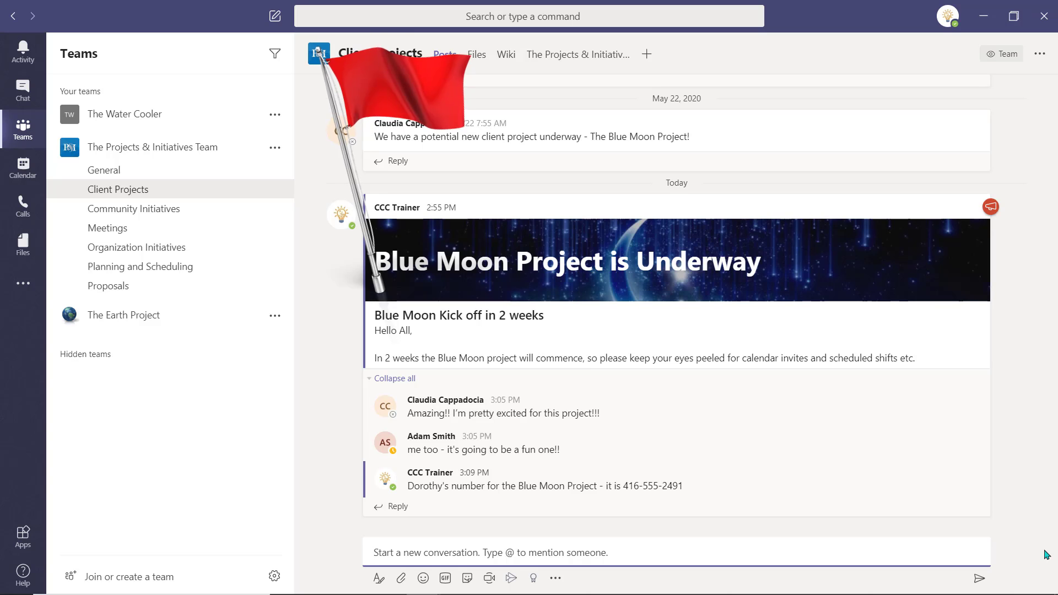
mouse_move(864, 492)
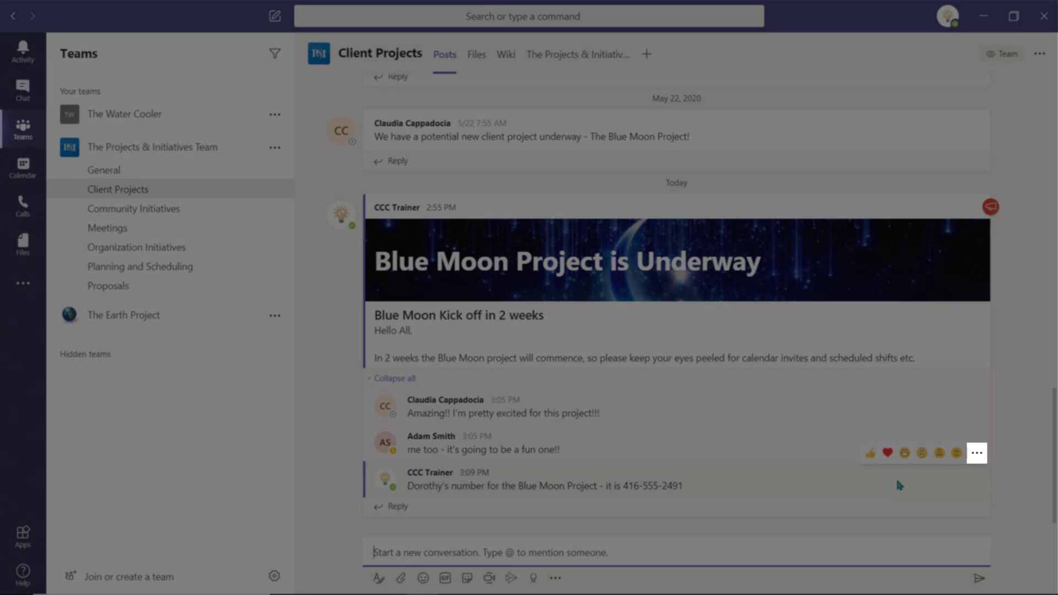
click(976, 453)
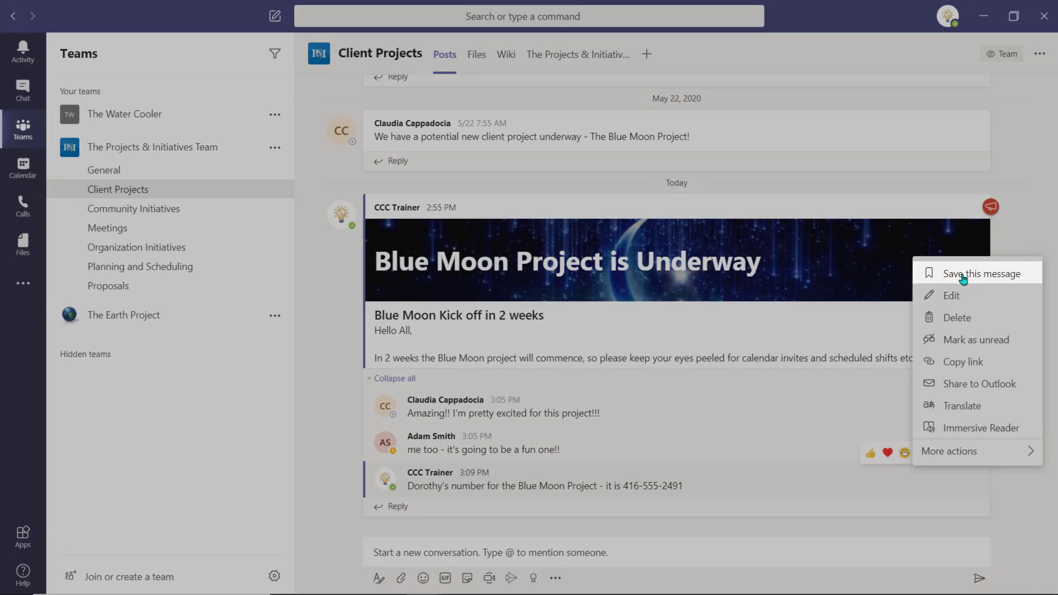
click(964, 276)
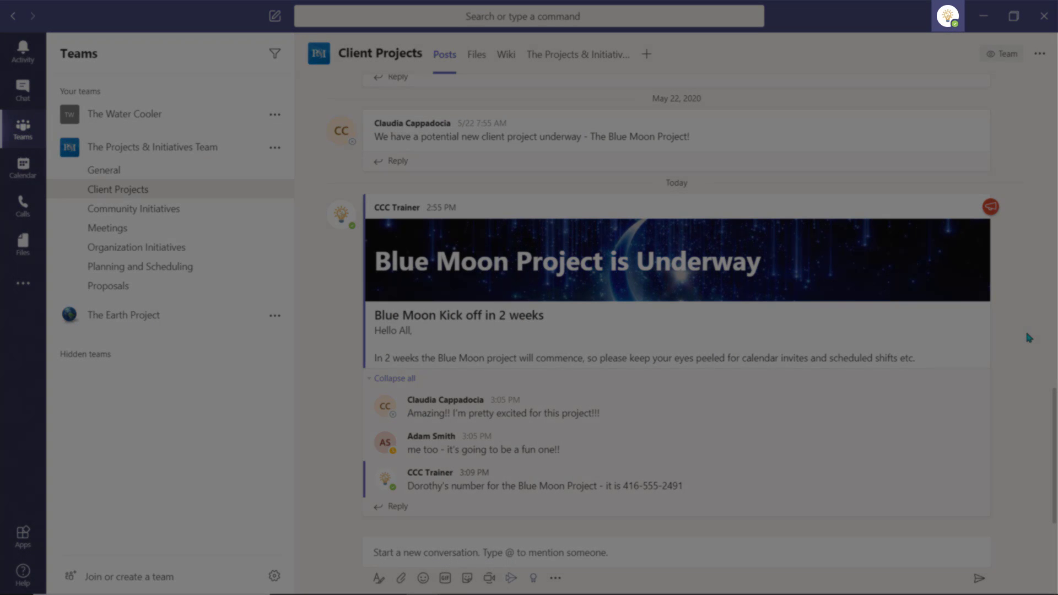
Open the Saved list from the profile options and read the conversation around the saved chat message about the temperature check.
click(944, 20)
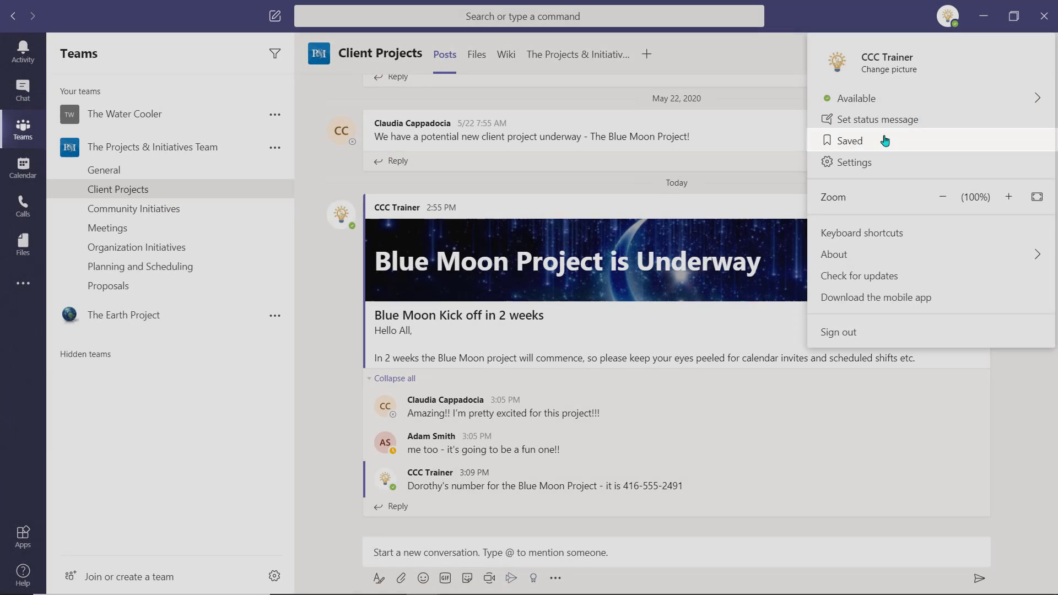
click(881, 140)
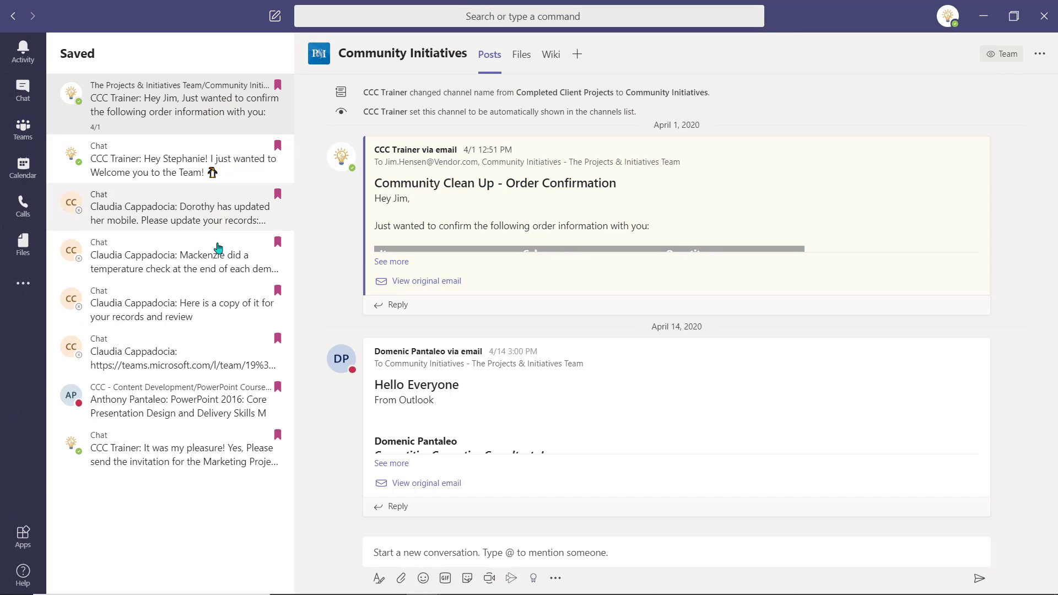
click(218, 269)
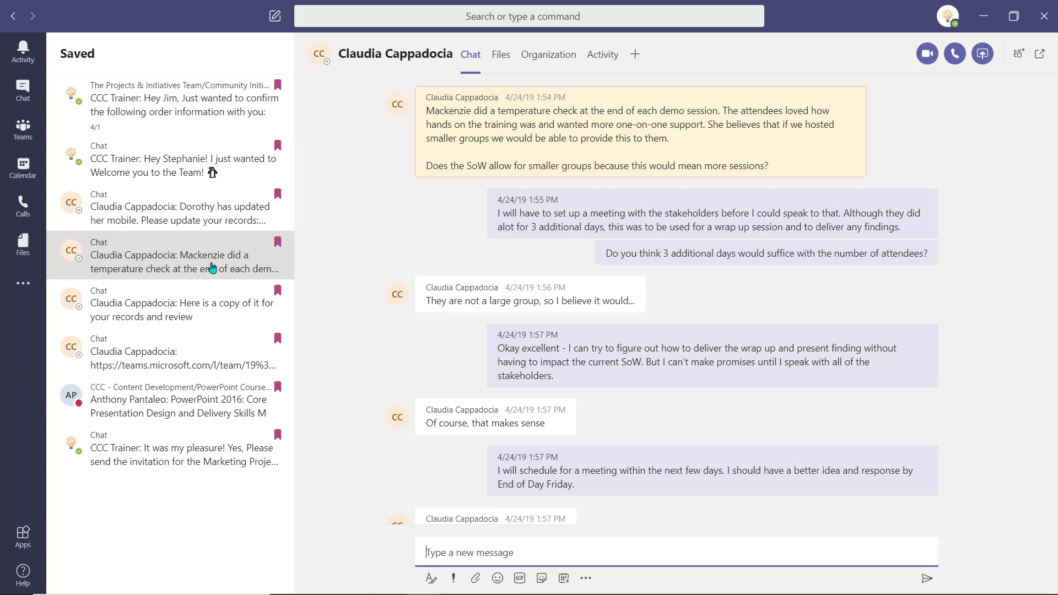
scroll(384, 208, up, 5)
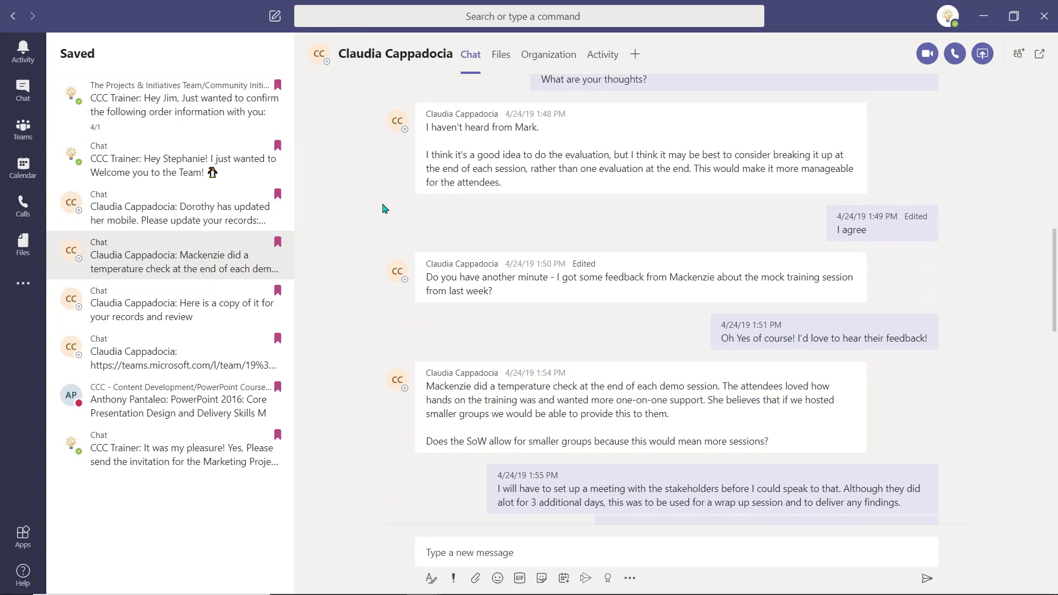
scroll(385, 208, down, 8)
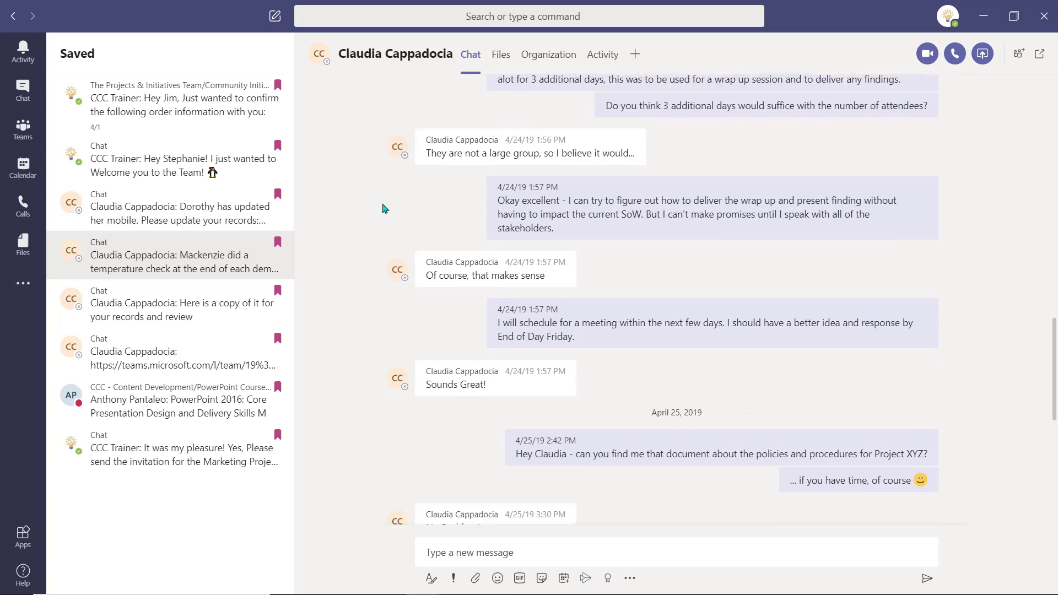
scroll(384, 208, down, 2)
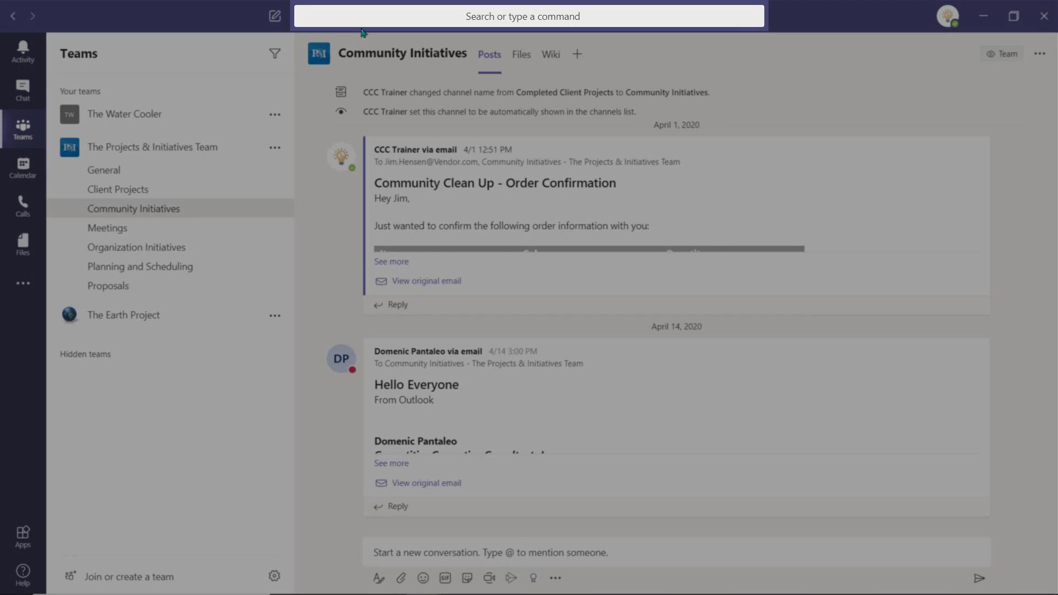
Open the saved list with the /saved command and view the saved temperature check message in its chat.
click(366, 18)
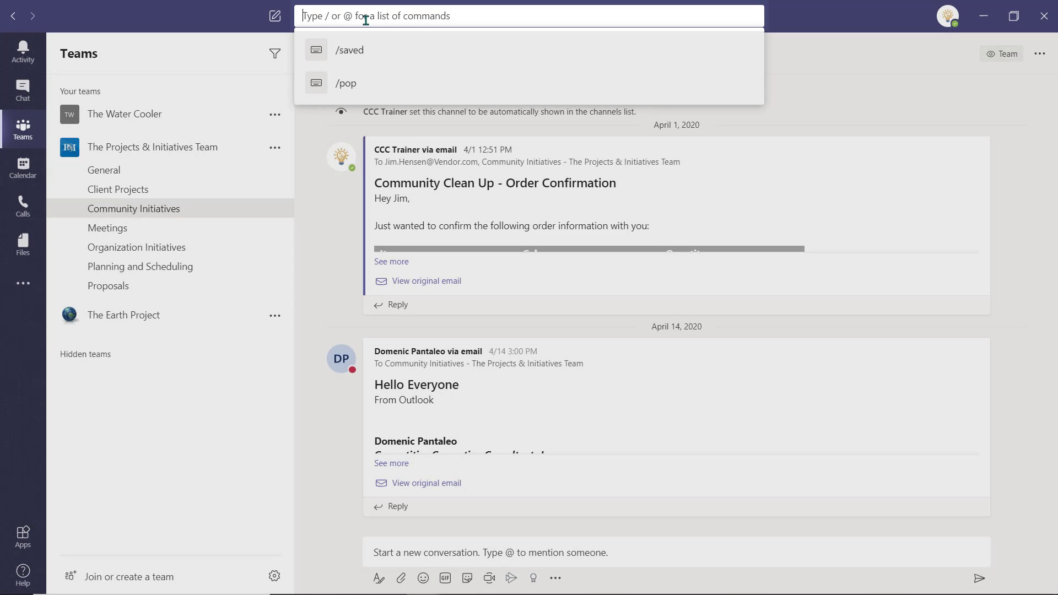
text(/saved)
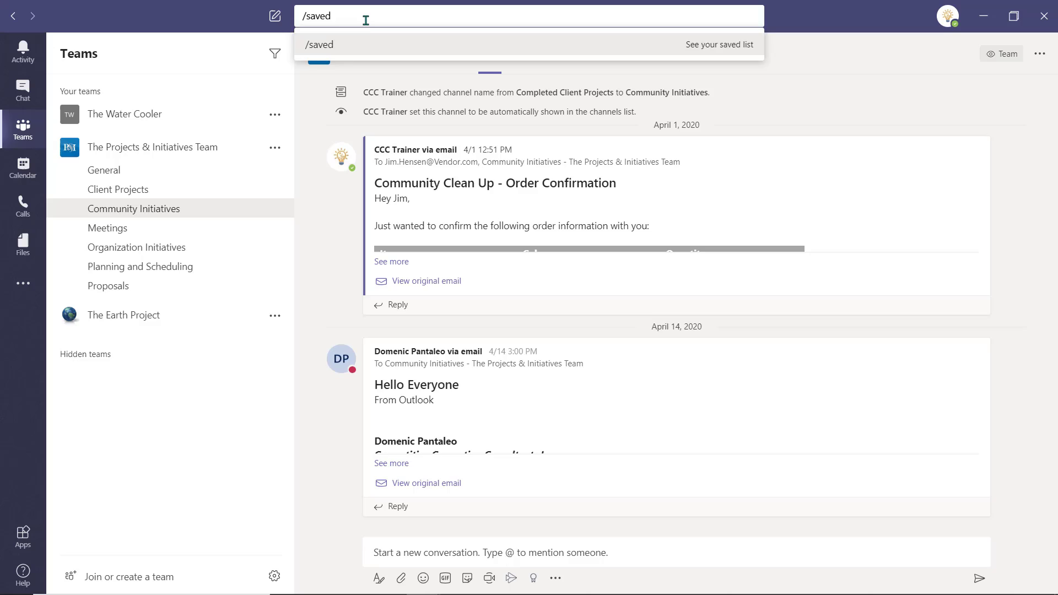
key(Return)
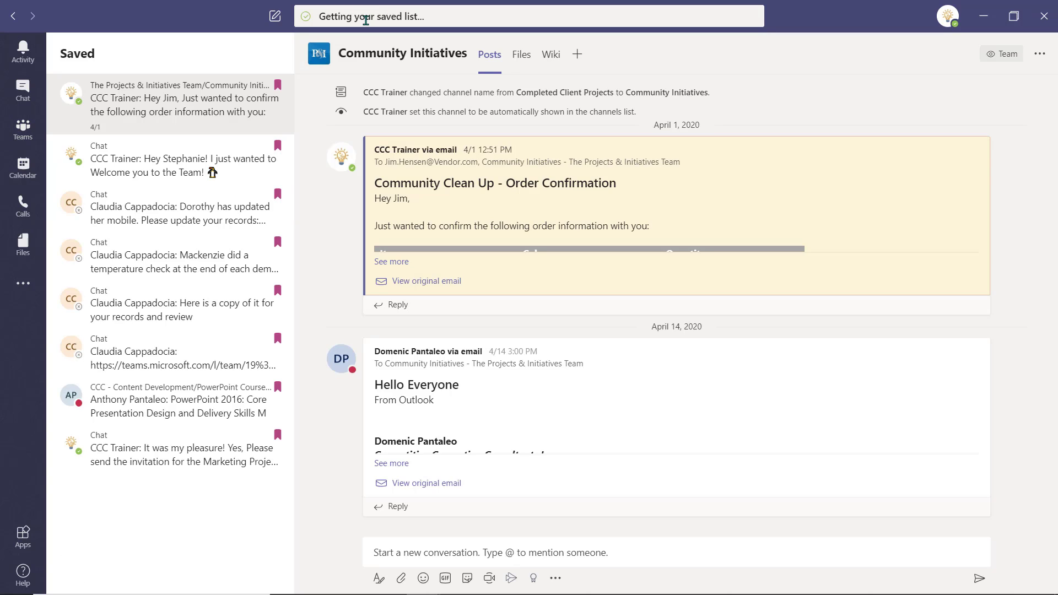
click(225, 269)
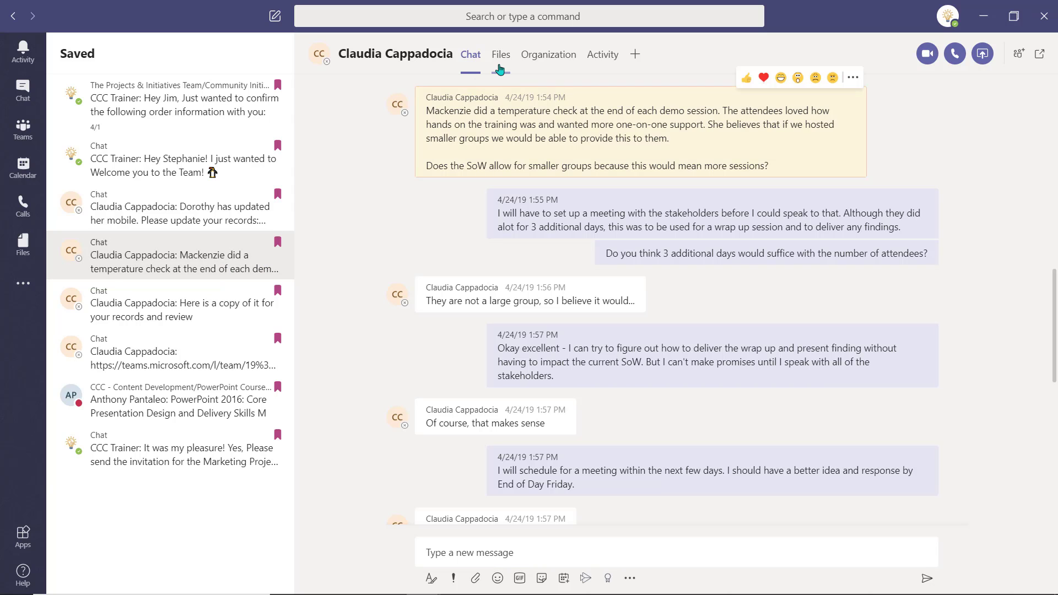
click(499, 65)
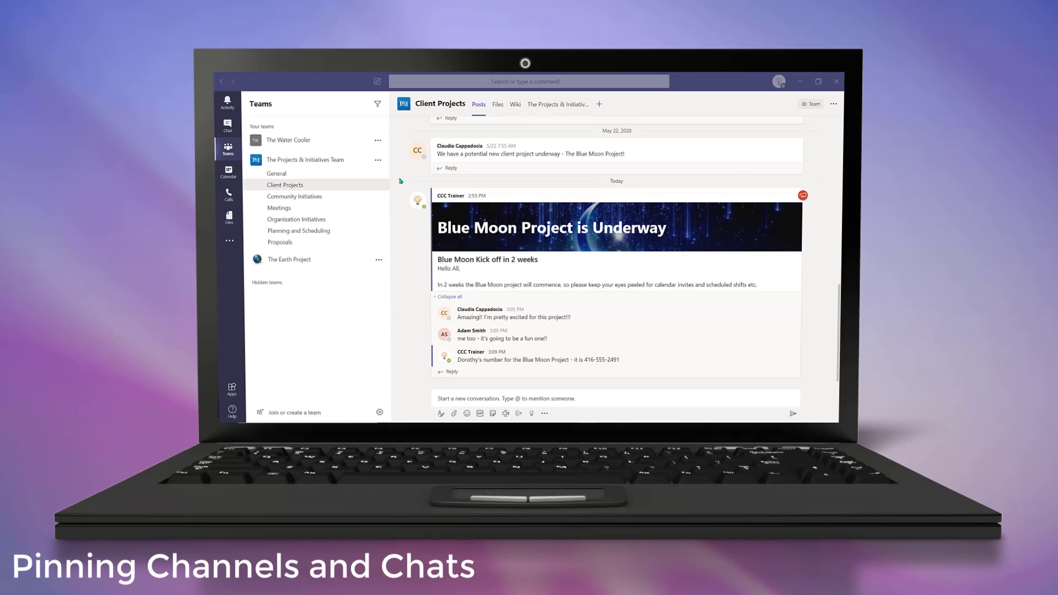
Pin the Client Projects channel and collapse the channel list of The Projects & Initiatives Team.
click(380, 187)
click(394, 216)
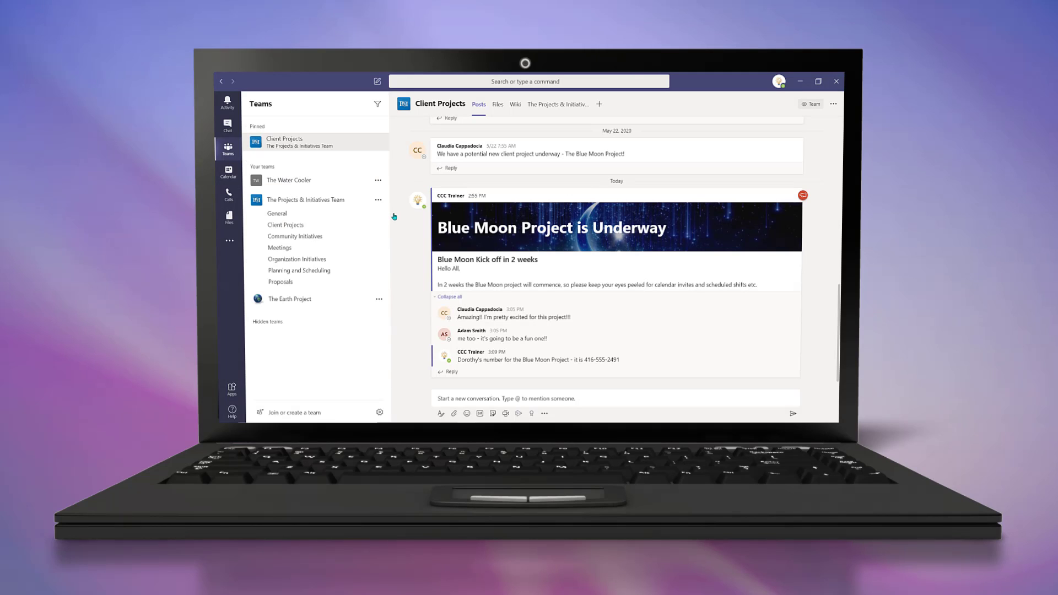
click(247, 200)
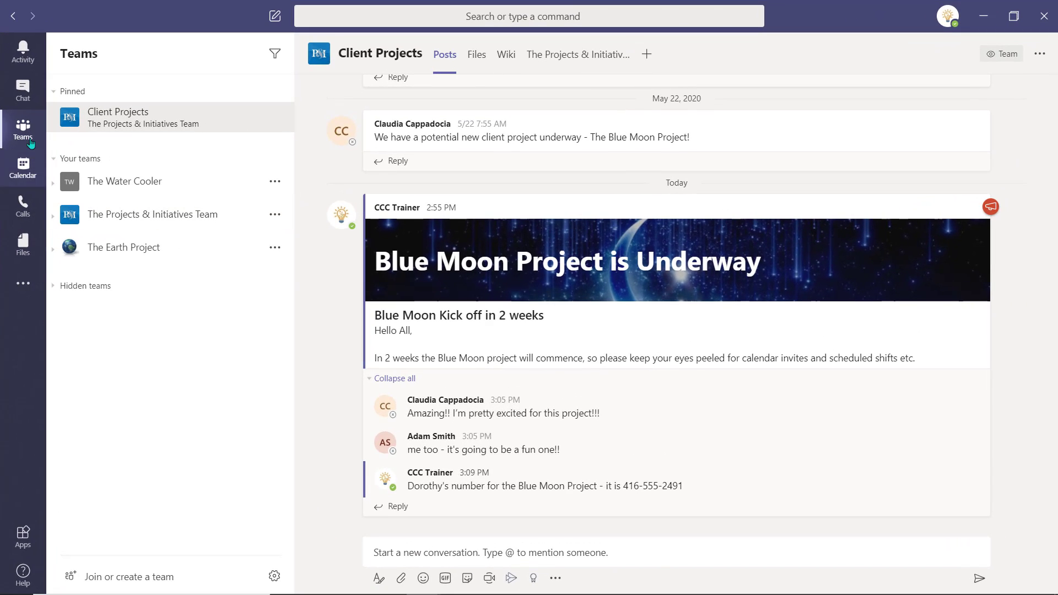
Pin the Honeybee Project Team group chat in the recent chats.
click(23, 91)
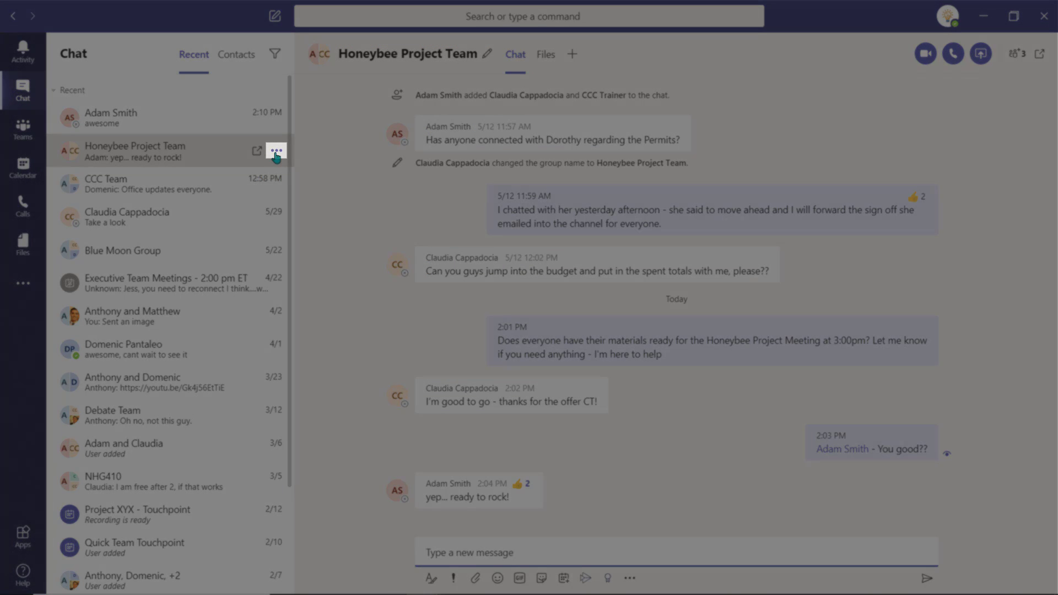
click(277, 152)
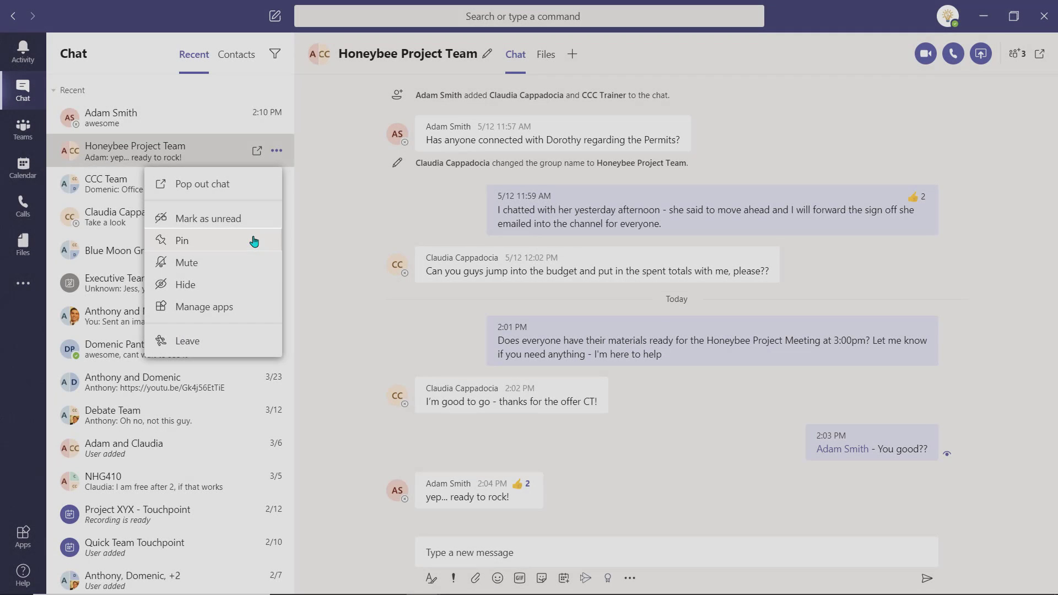
click(253, 238)
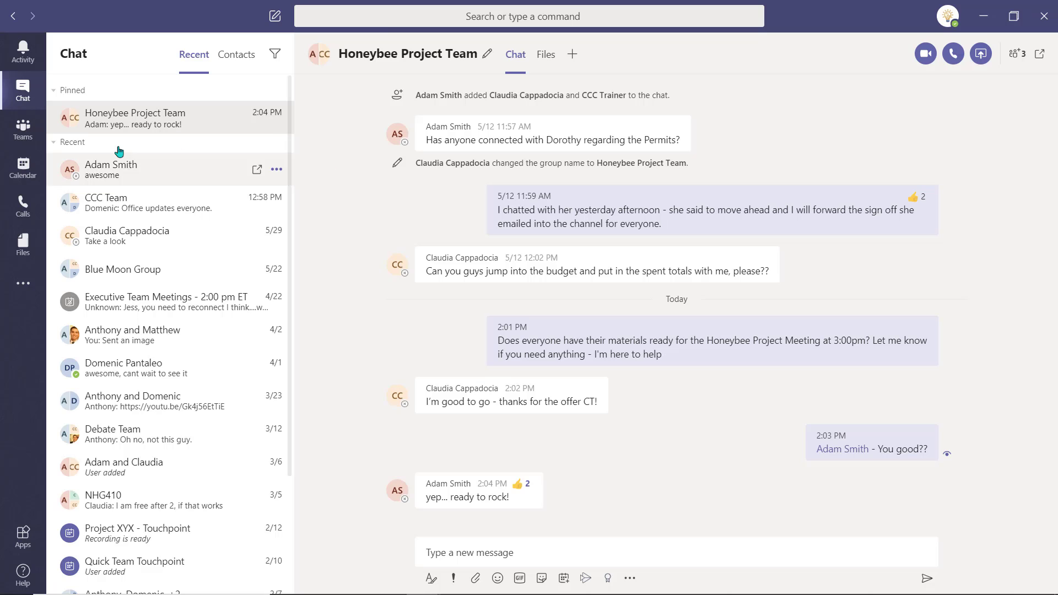
Return to the teams list and unpin the Client Projects channel.
click(23, 131)
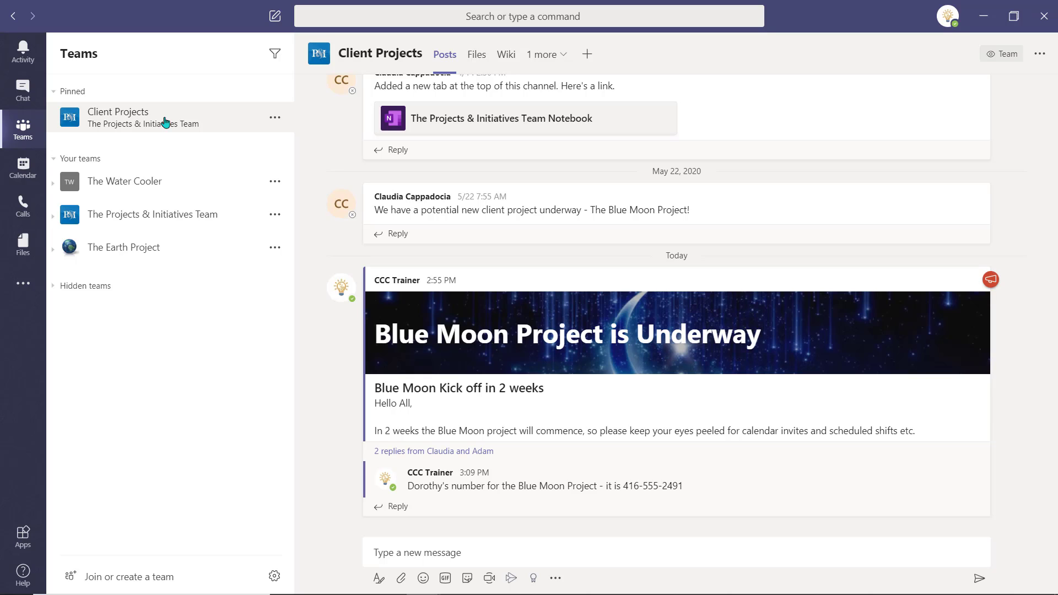
click(275, 120)
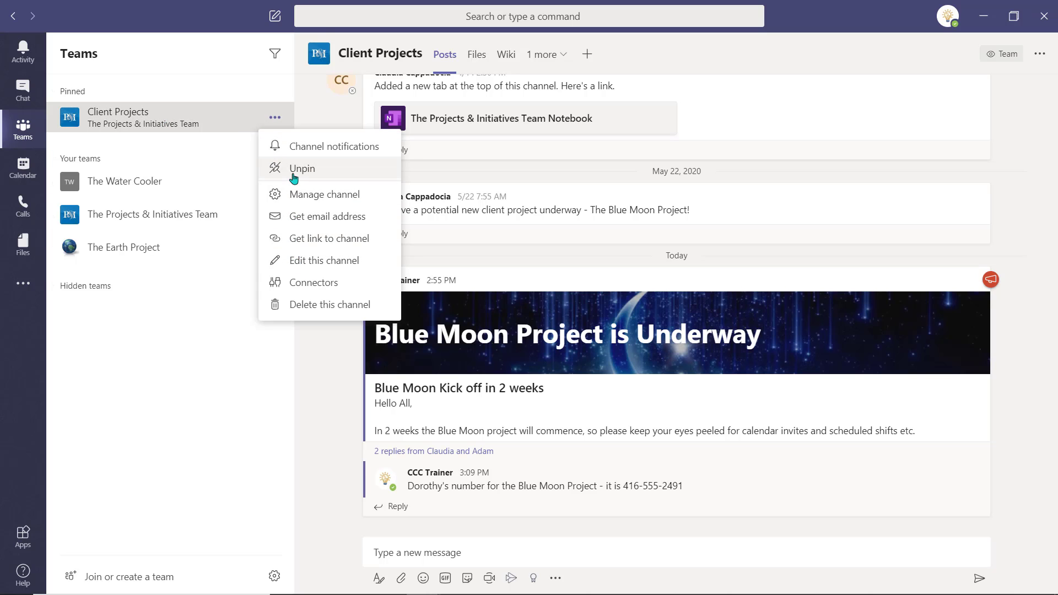
click(294, 171)
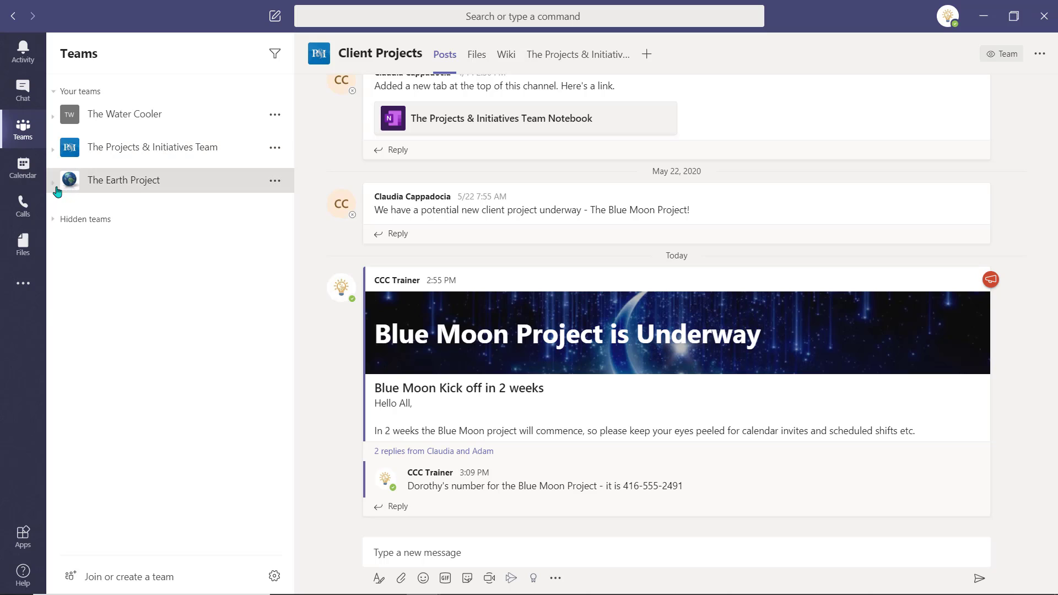
In the files of The Earth Project's Deliverables channel, pin TEP - Community Initiatives.pptx and the Reference Guides folder to the top.
click(87, 181)
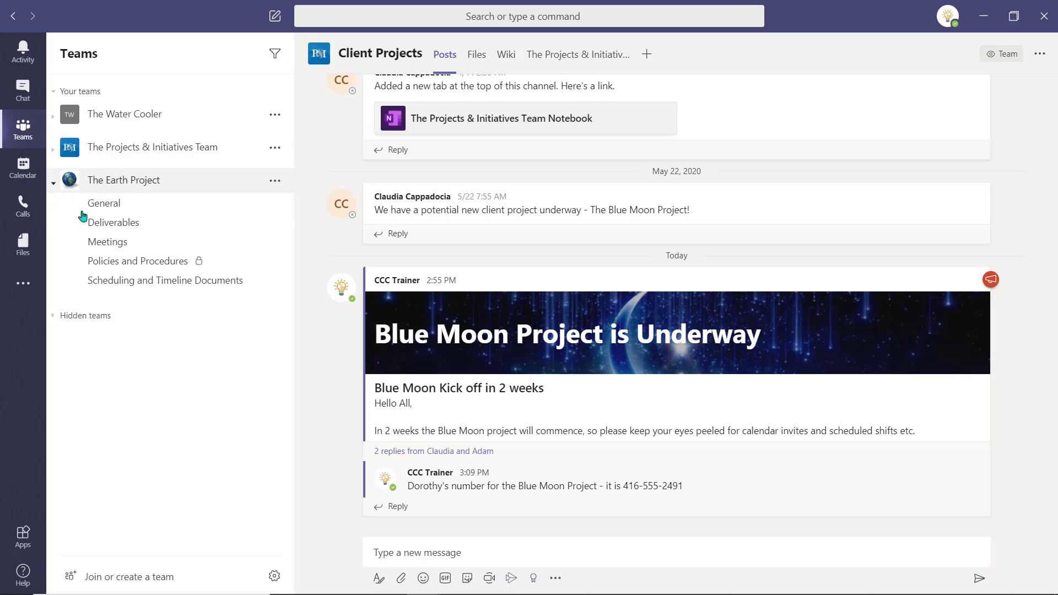
click(87, 221)
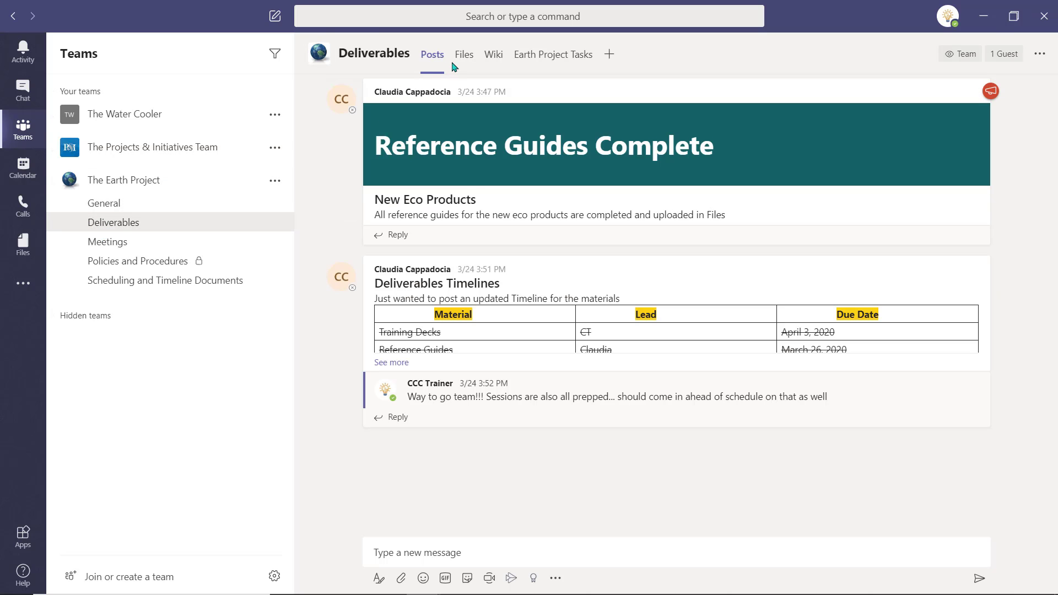
click(460, 57)
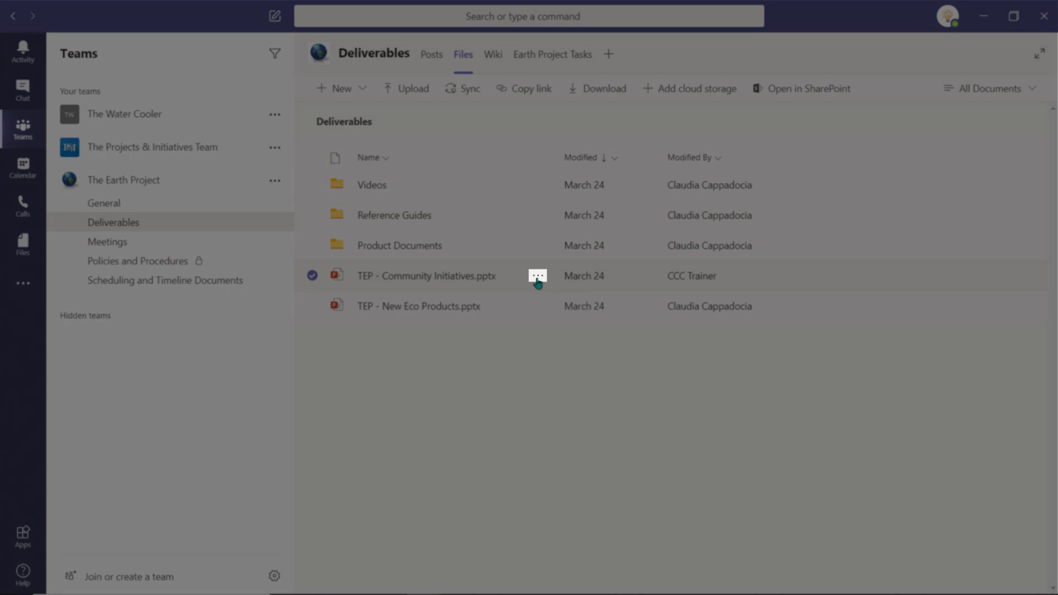
click(538, 276)
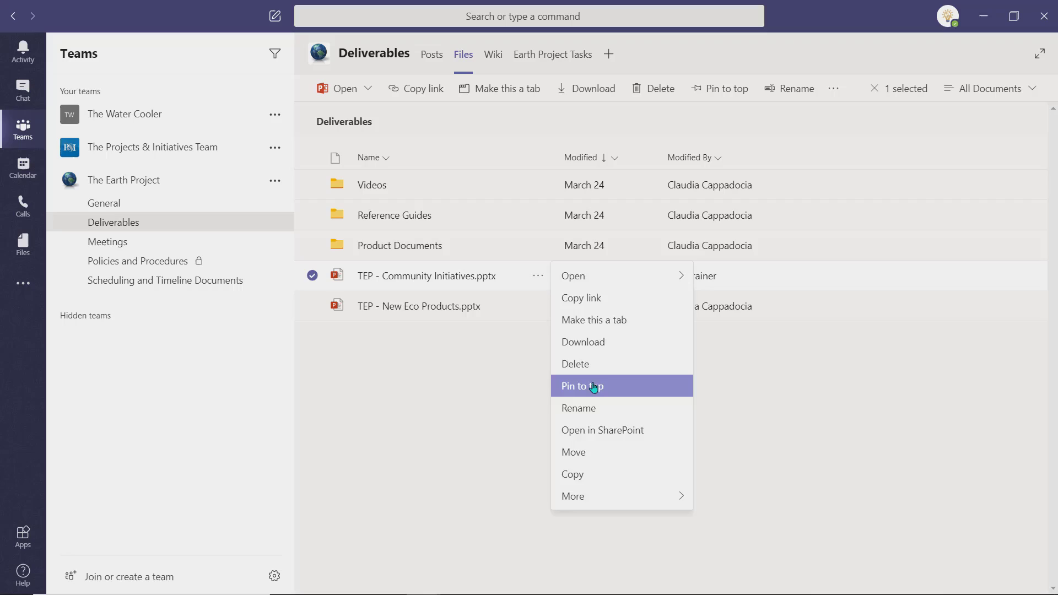
click(592, 384)
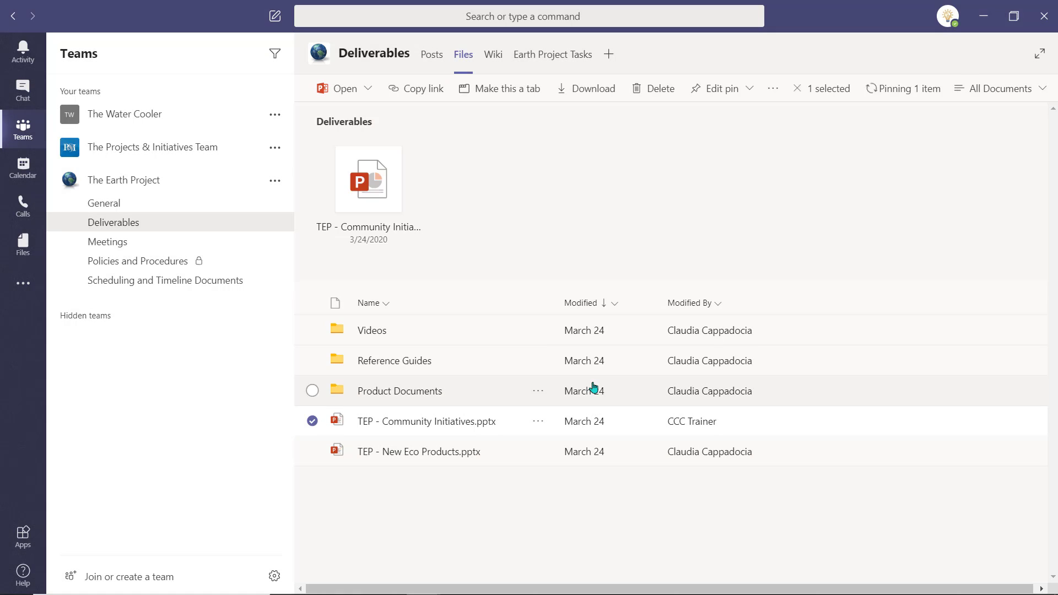
click(538, 360)
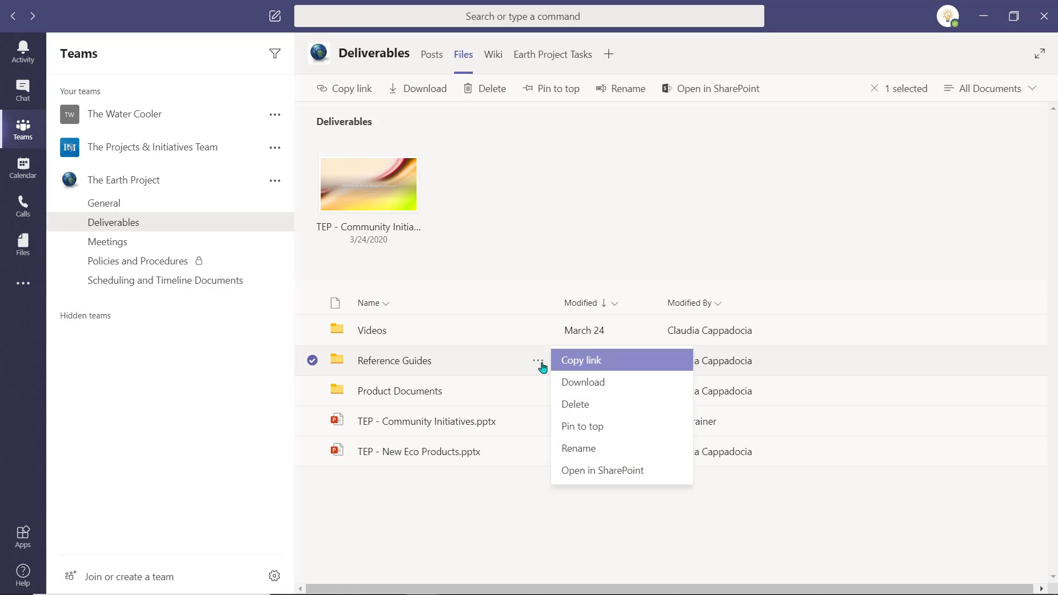
click(570, 424)
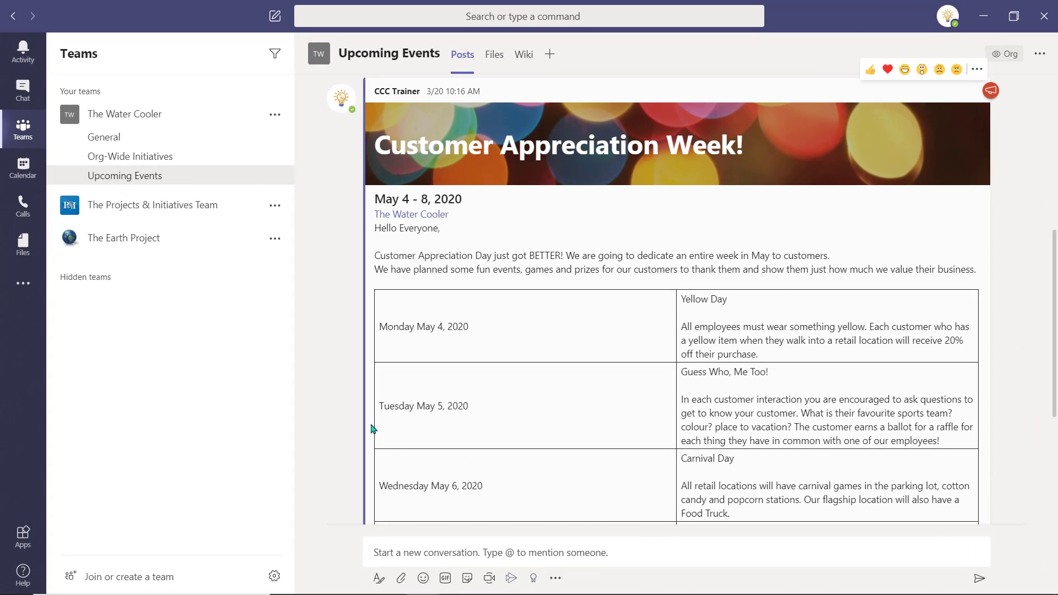
Open the Honeybee Project.pptx presentation from the OneDrive cloud storage files.
click(23, 248)
click(117, 208)
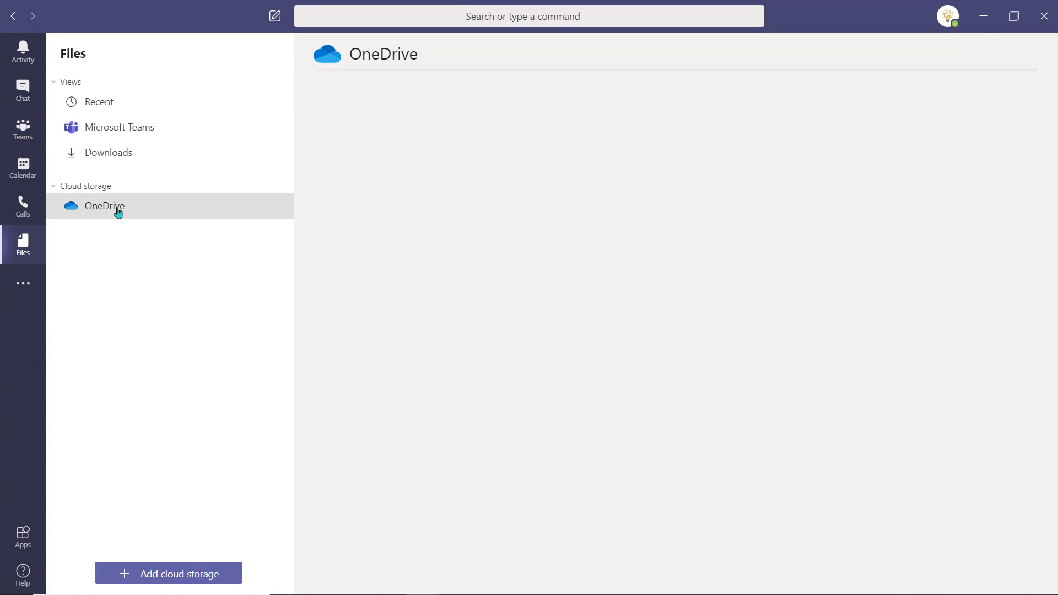
scroll(518, 292, down, 3)
click(421, 257)
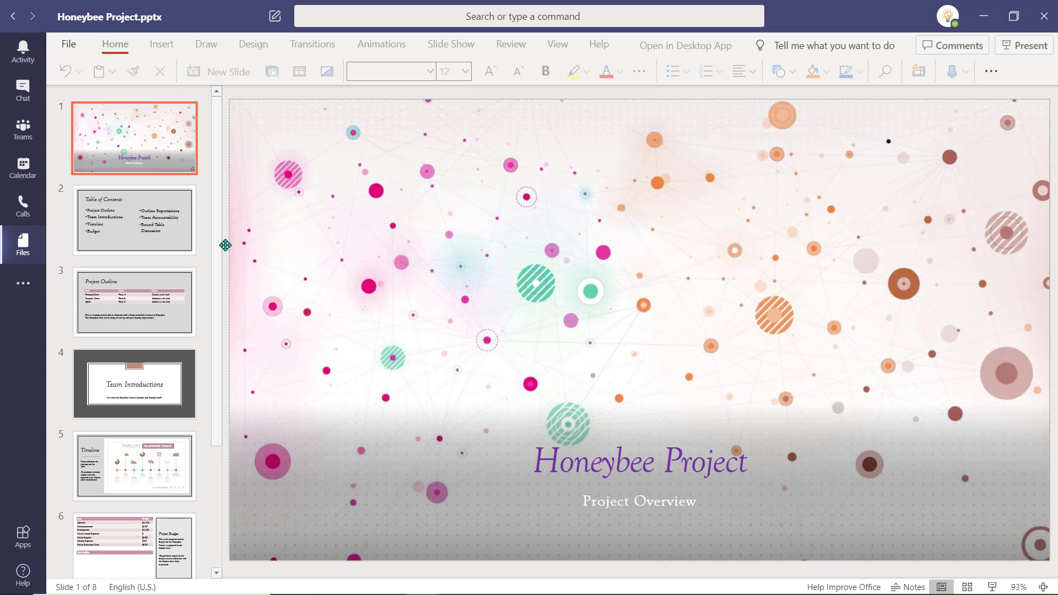
Display the Project Budget slide (slide 6) of the Honeybee Project presentation.
scroll(172, 512, down, 2)
scroll(172, 511, down, 1)
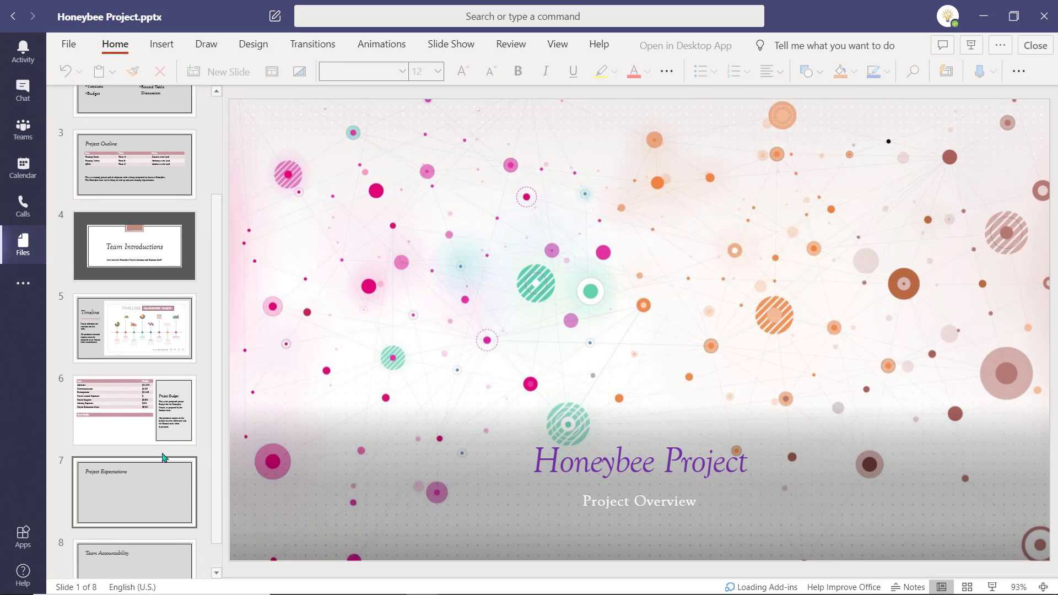
click(150, 424)
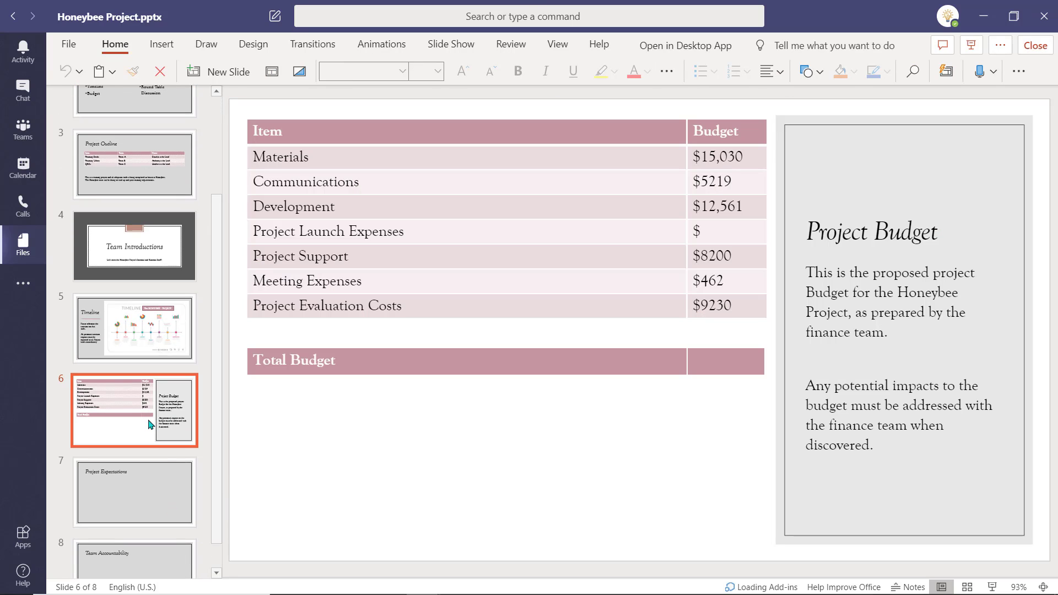
click(523, 17)
text(@adams)
key(Return)
text(Your team is working on the Product Launch - Do you have the Overall budget numbers for that)
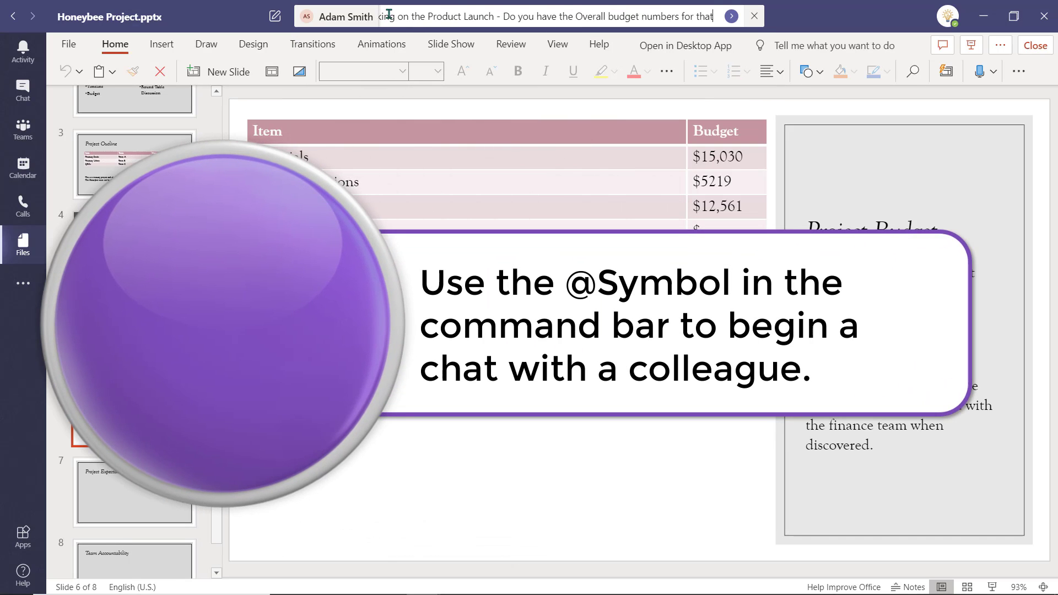
text( item?)
key(Return)
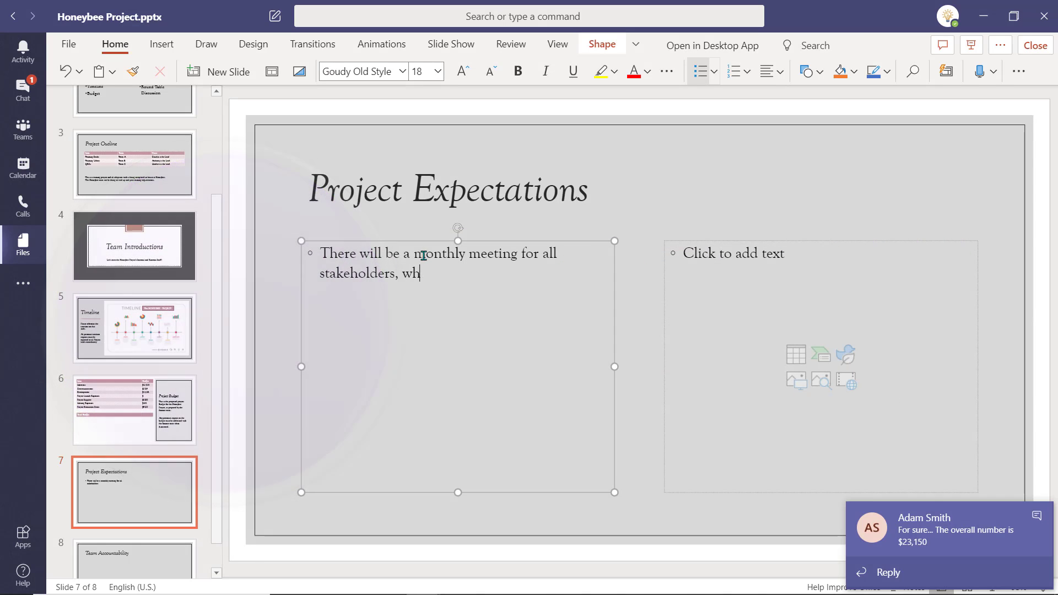
Continue the Project Expectations bullet to "stakeholders, which" and answer the colleague's message notification with "You're awesome!".
text(ich)
click(921, 576)
text(You're)
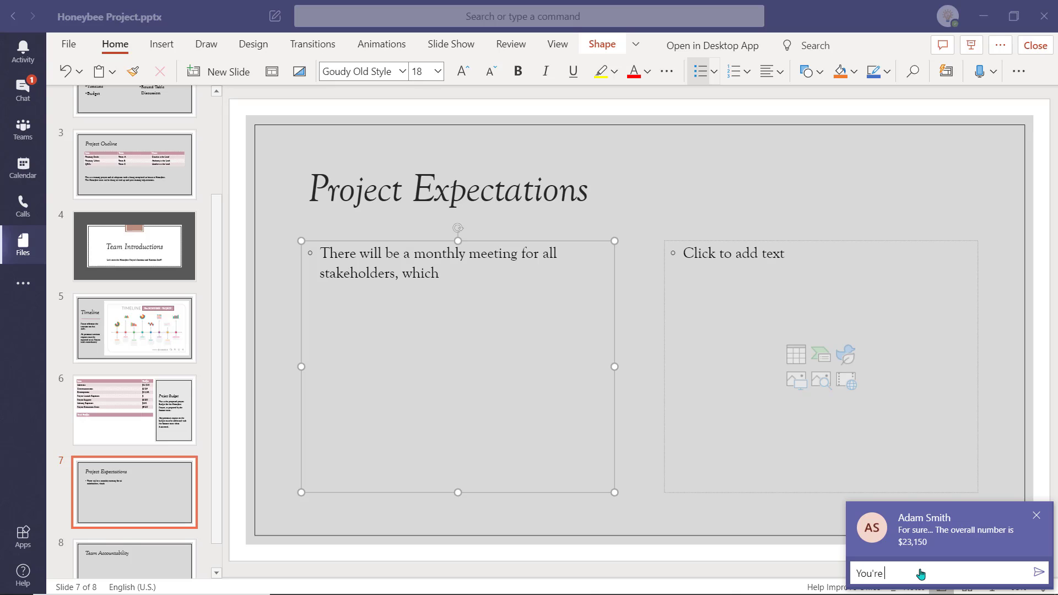
key(Return)
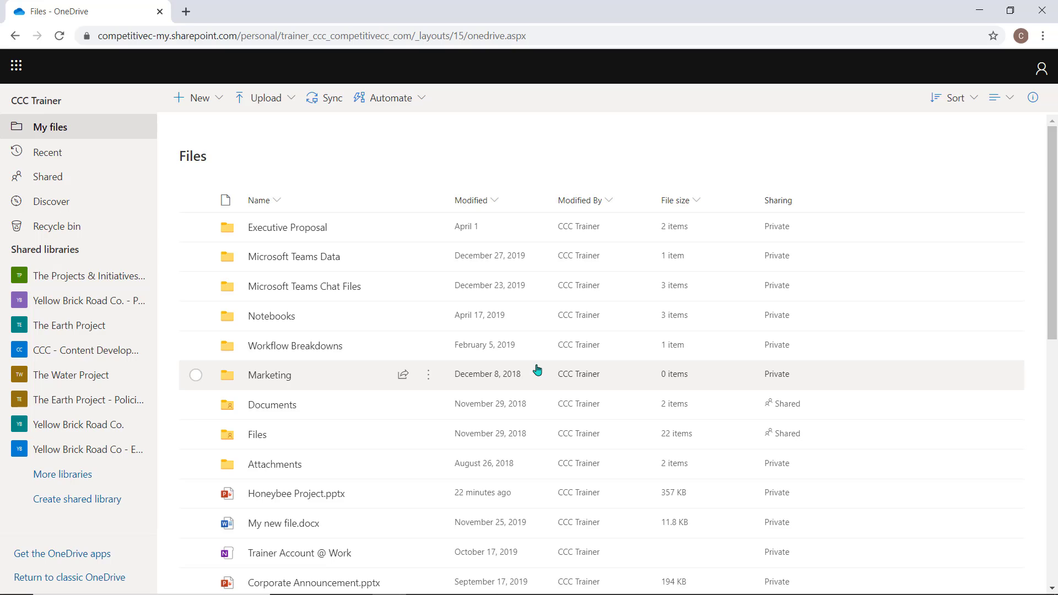
Look through the files and folders in OneDrive, and view the items shared with the account.
scroll(538, 370, down, 1)
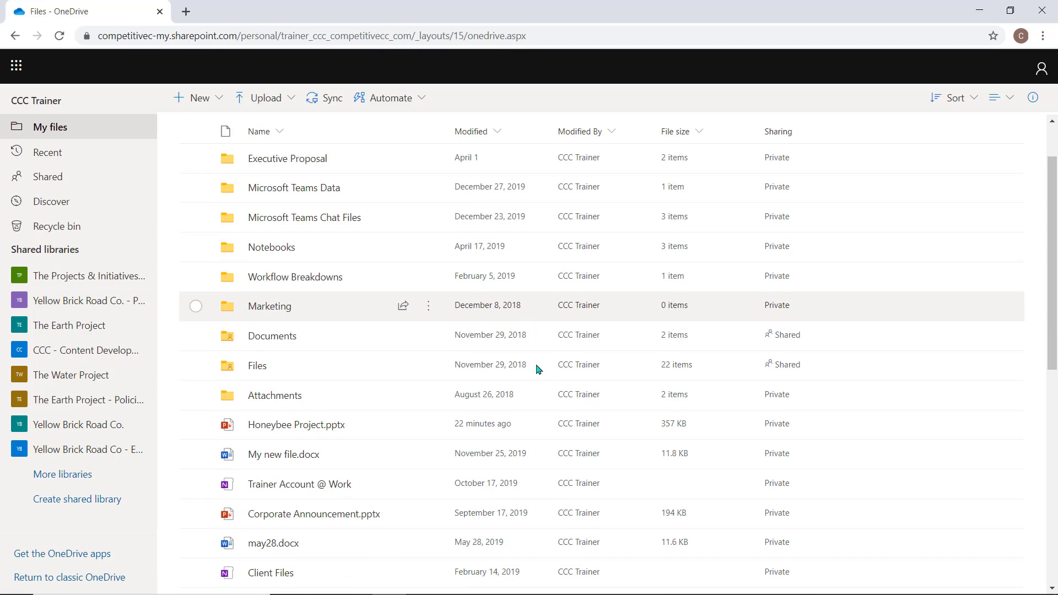
scroll(538, 369, down, 3)
scroll(1046, 252, up, 4)
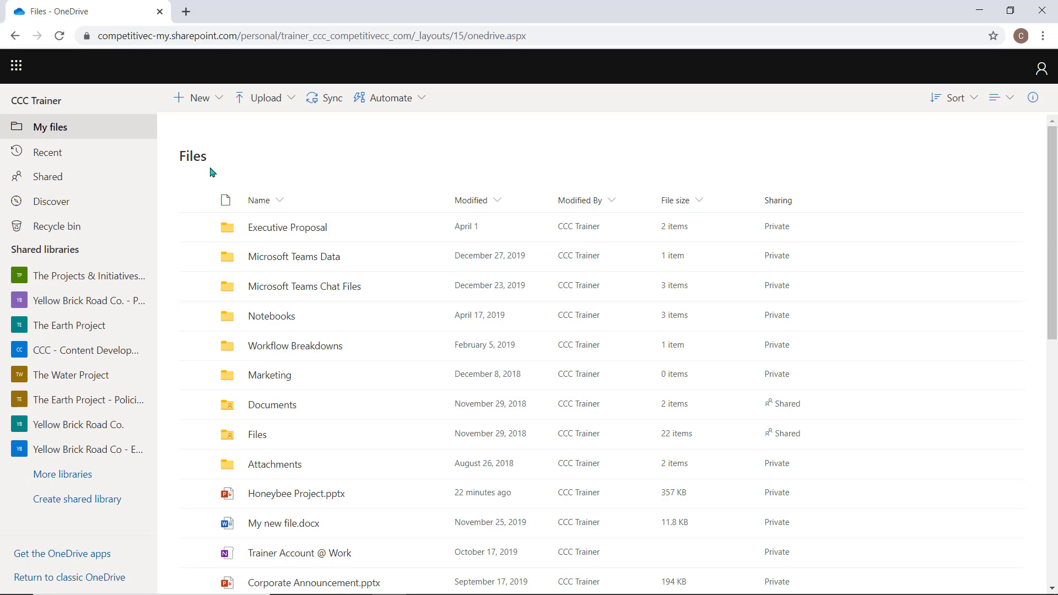
click(64, 176)
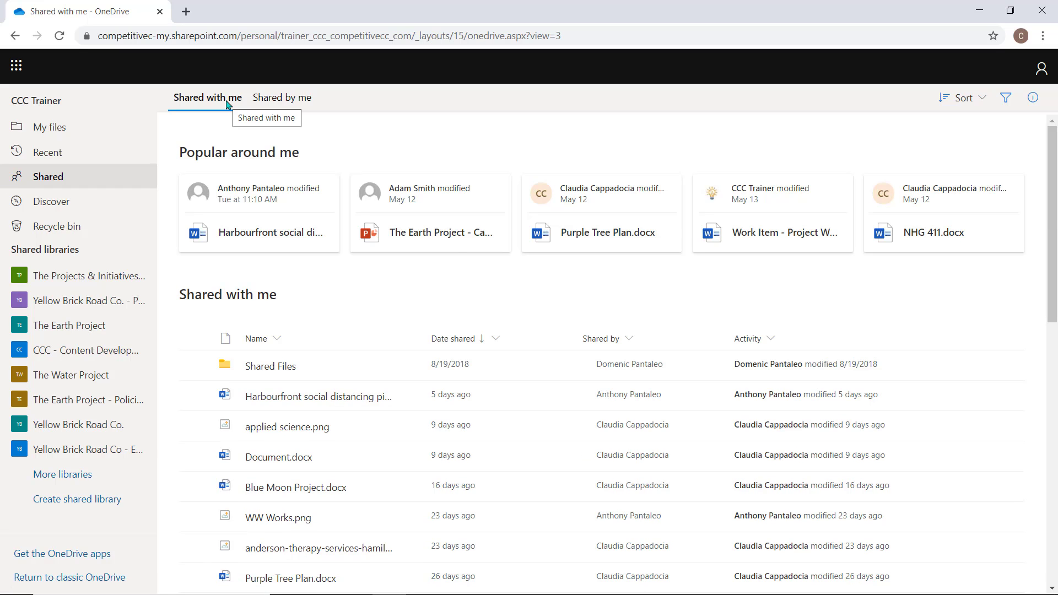
Open the version history of Project Outline.docx and review the details and activity of Purple Tree Project Proposal.pptx.
click(428, 286)
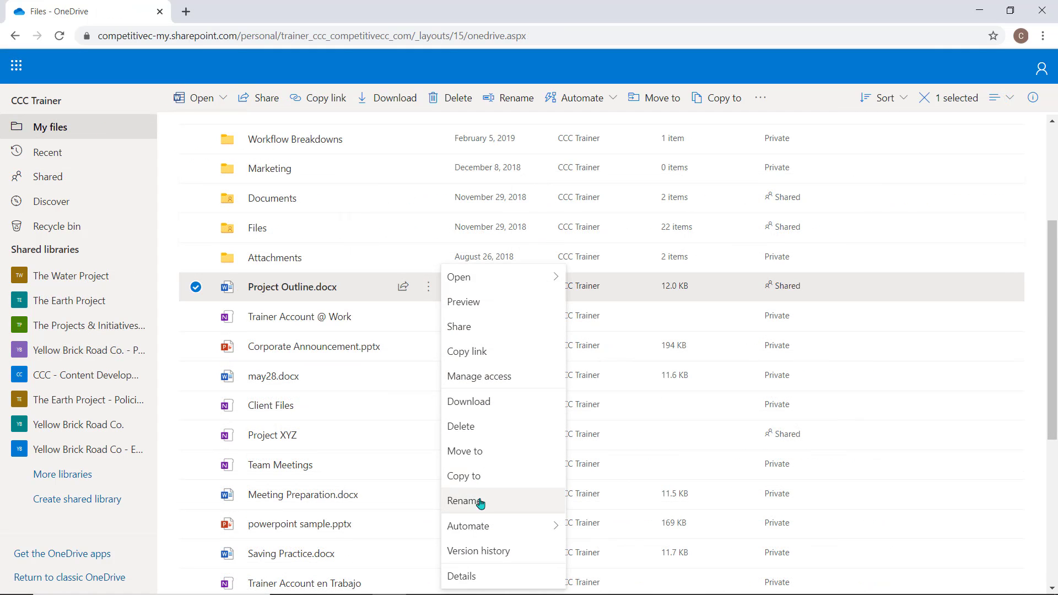
click(484, 552)
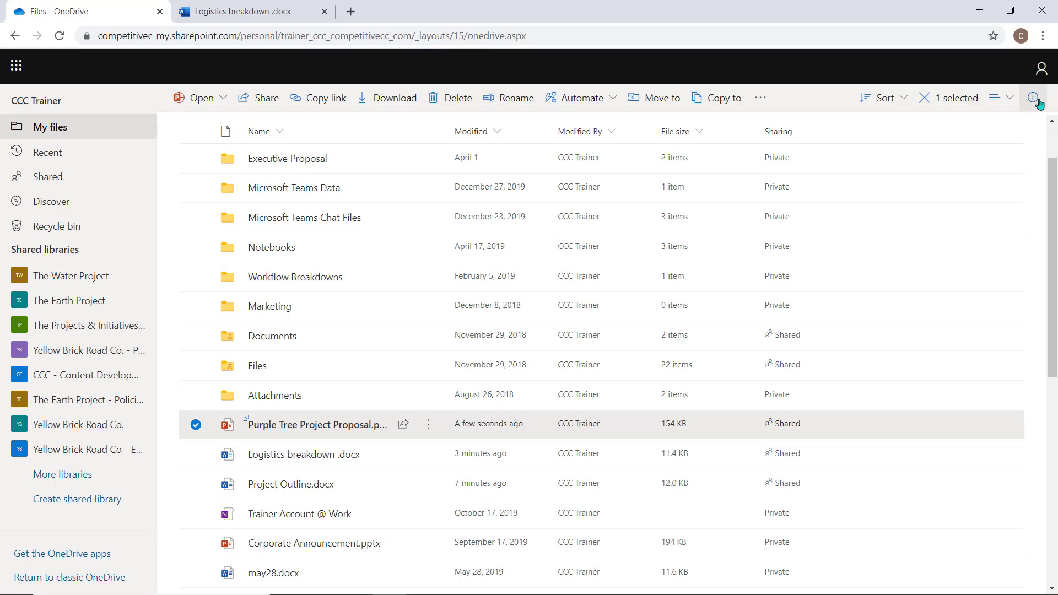
click(1033, 97)
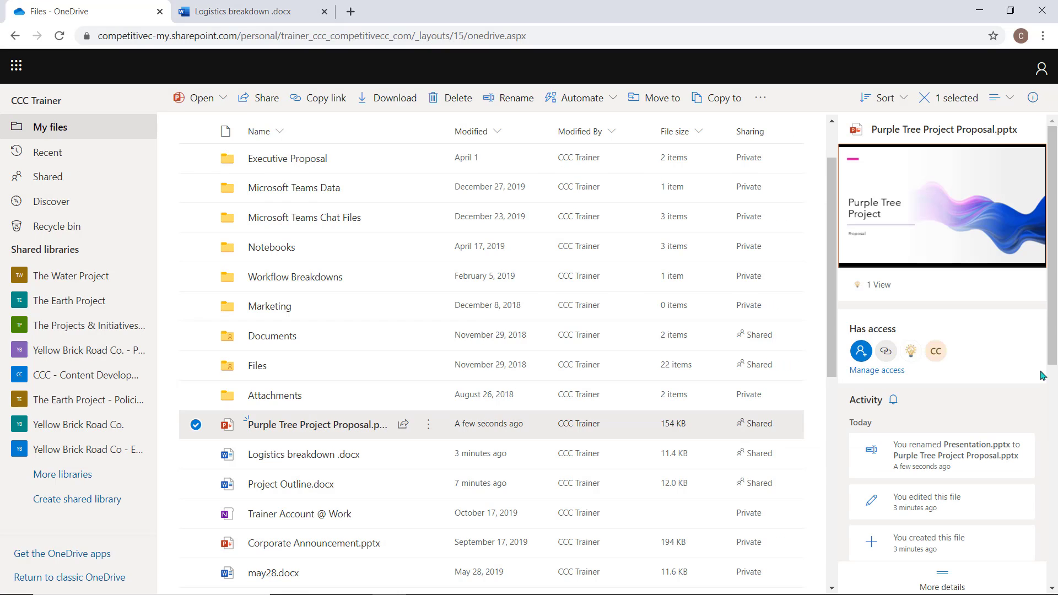
scroll(1038, 377, down, 3)
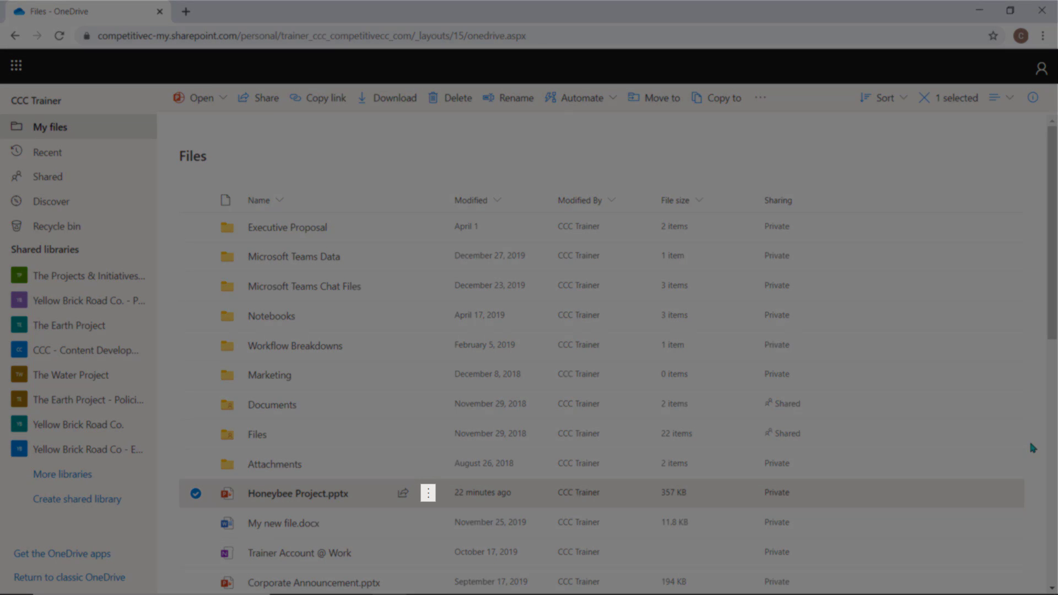
Move Honeybee Project.pptx from OneDrive to The Projects & Initiatives Team's Documents, into Upcoming Client Projects > Honeybee Project.
click(428, 494)
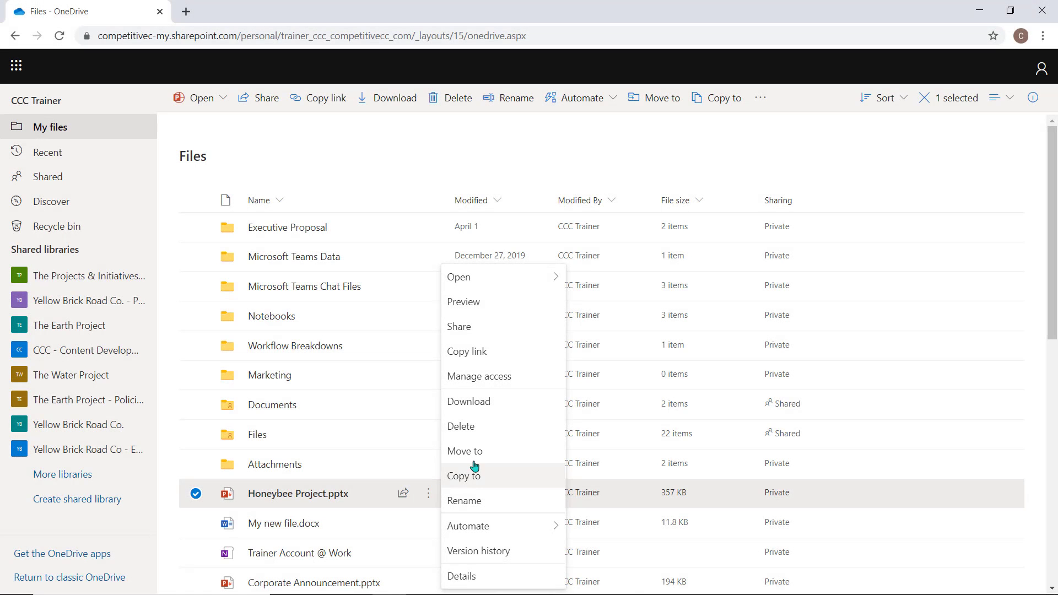
click(465, 451)
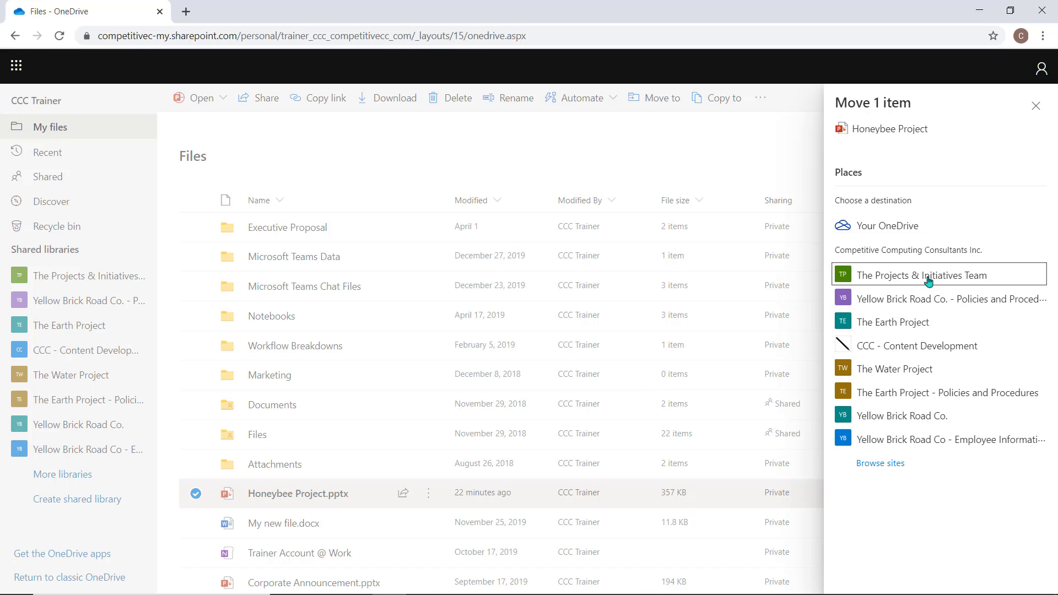
click(929, 279)
click(887, 232)
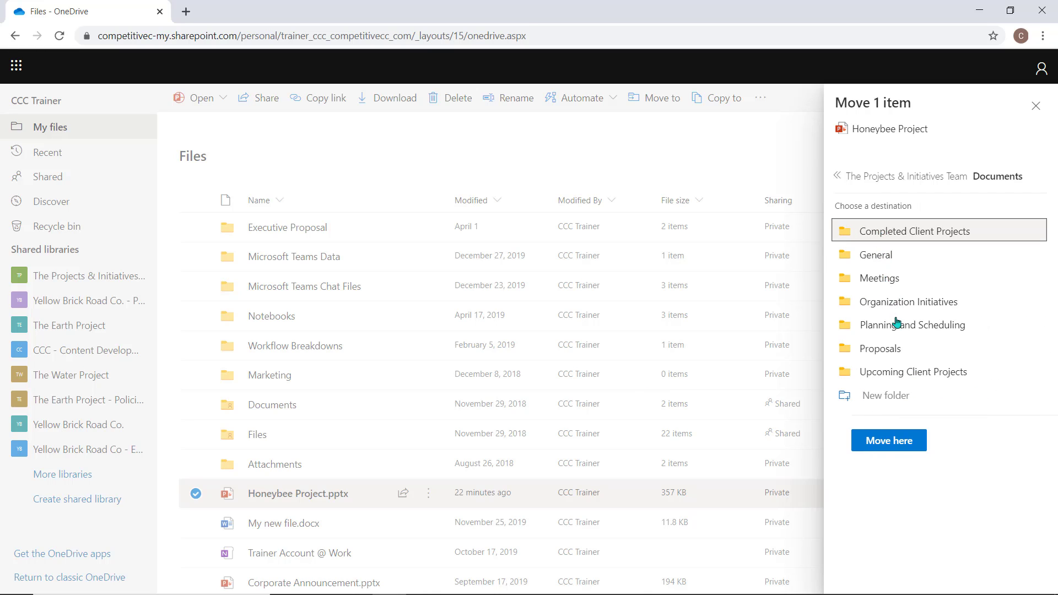
click(908, 372)
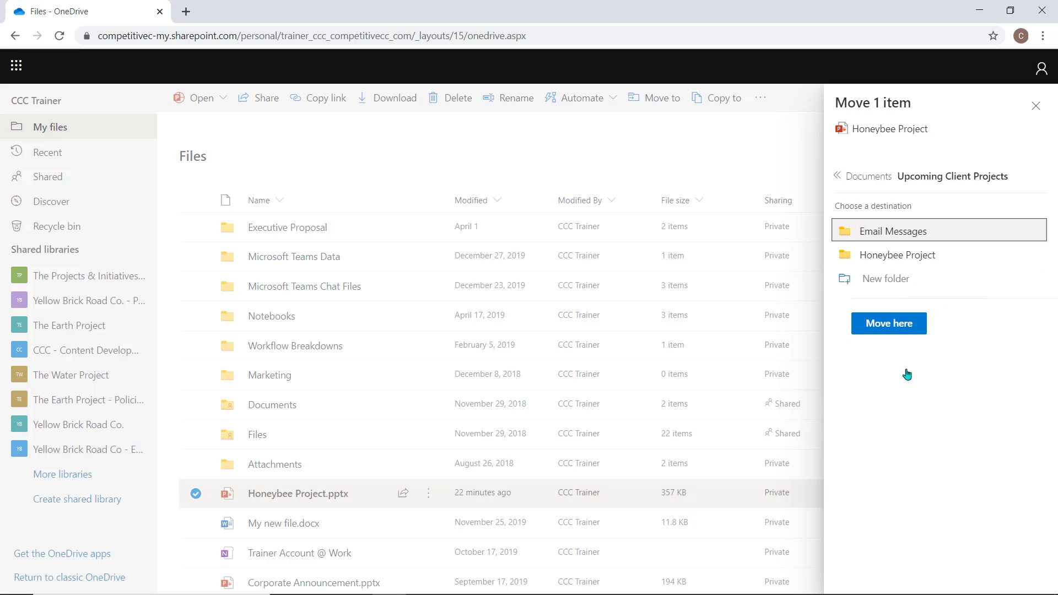
click(913, 262)
click(907, 284)
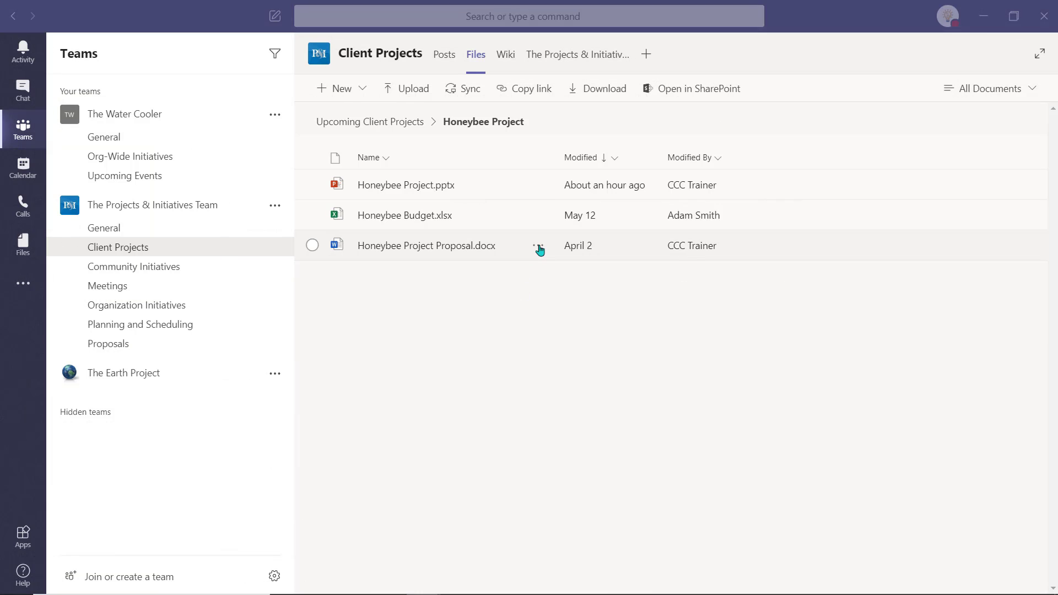
Move Honeybee Project Proposal.docx from the Client Projects channel's Honeybee Project folder to OneDrive.
click(539, 249)
click(580, 421)
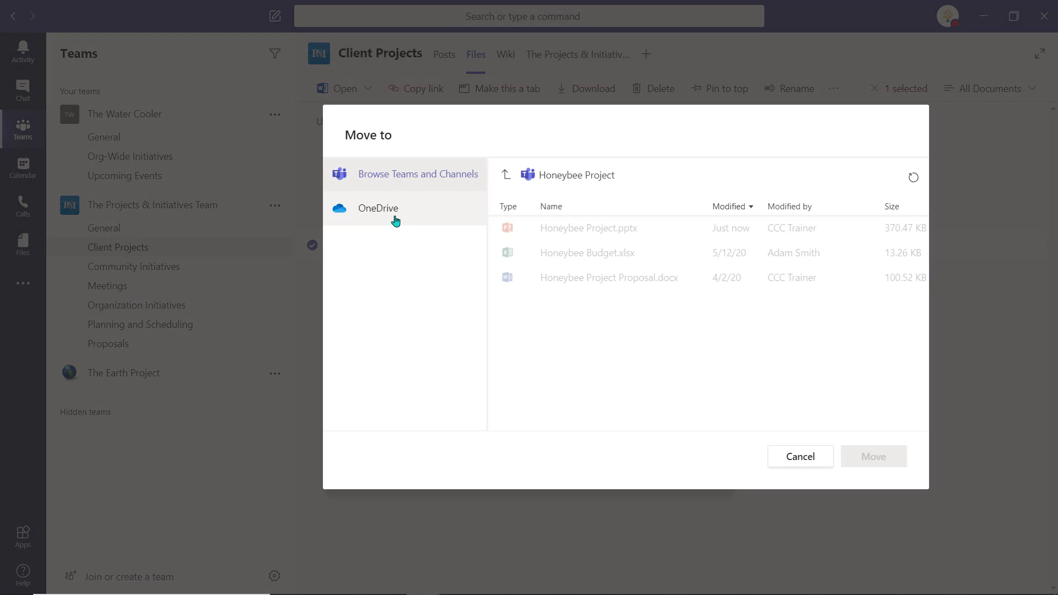
click(395, 221)
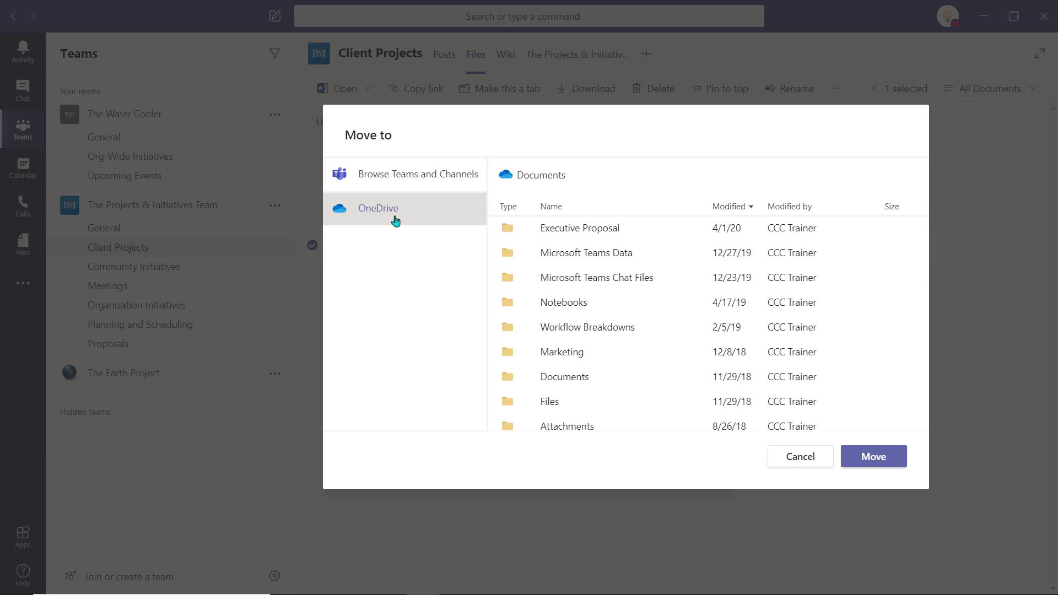
scroll(633, 338, down, 5)
click(874, 457)
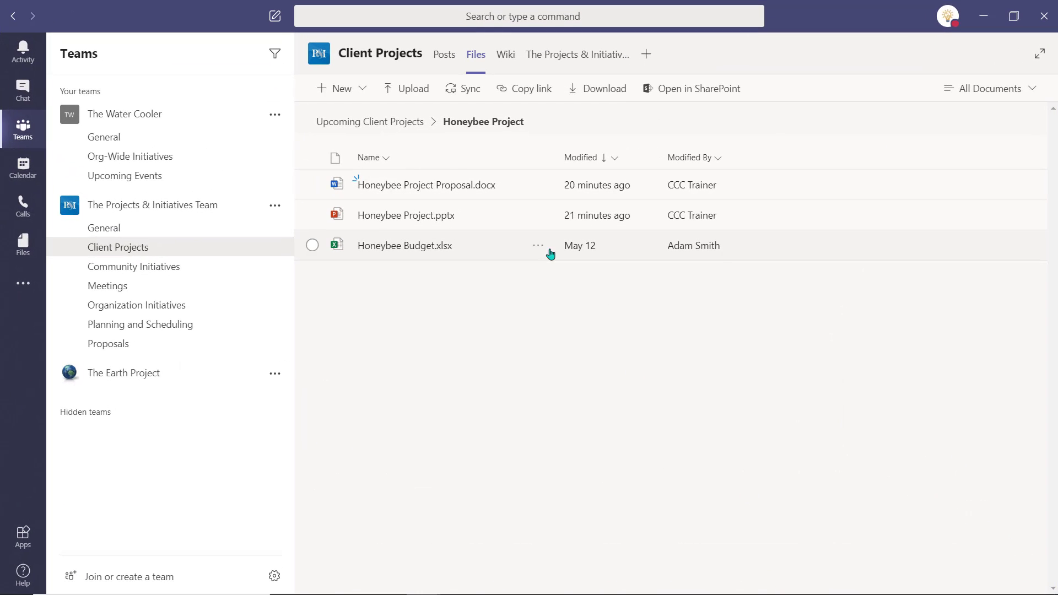
Copy the Teams link of Honeybee Project.pptx and send it in the Honeybee Project Team chat with a note inviting updates to the combined PPT.
click(539, 216)
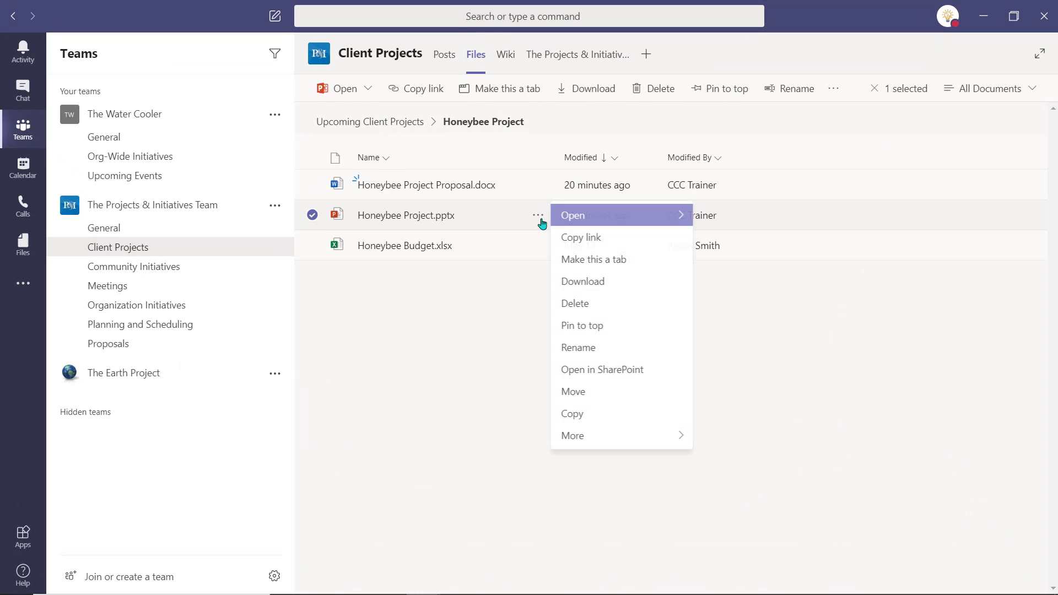
click(598, 238)
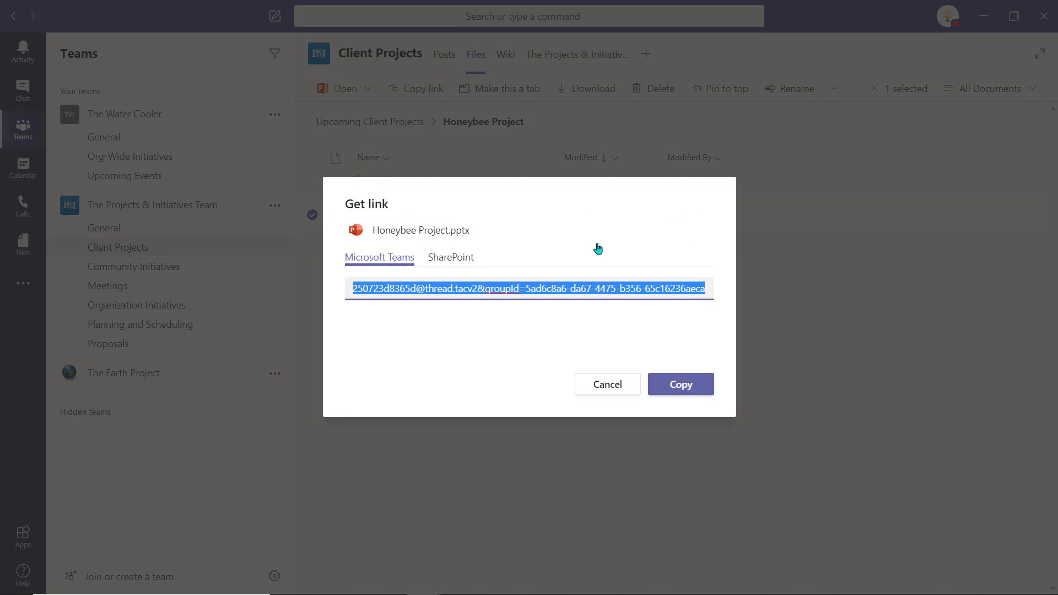
click(681, 386)
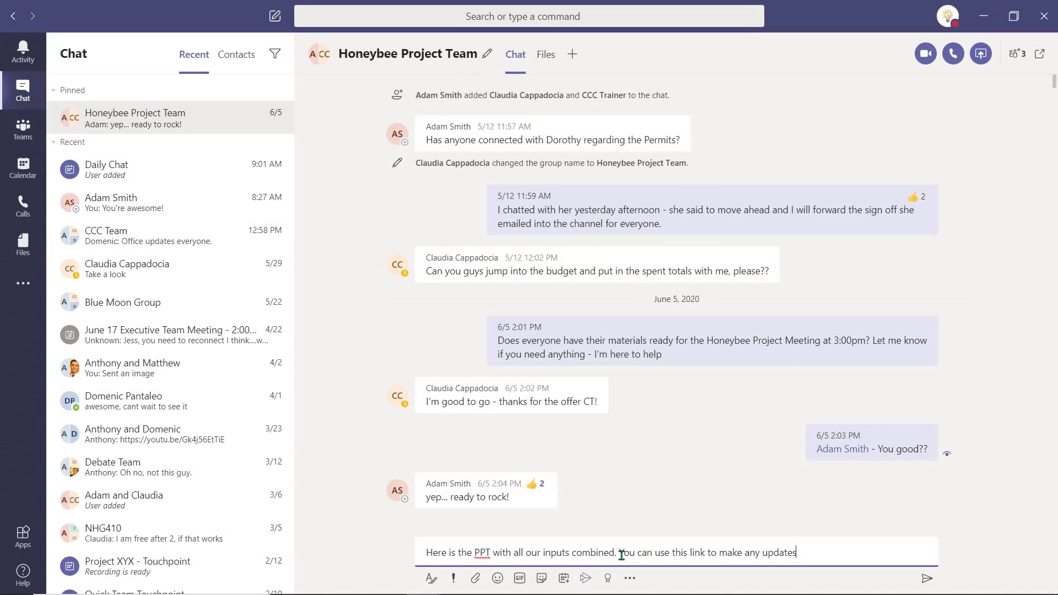
key(ctrl+v)
key(Return)
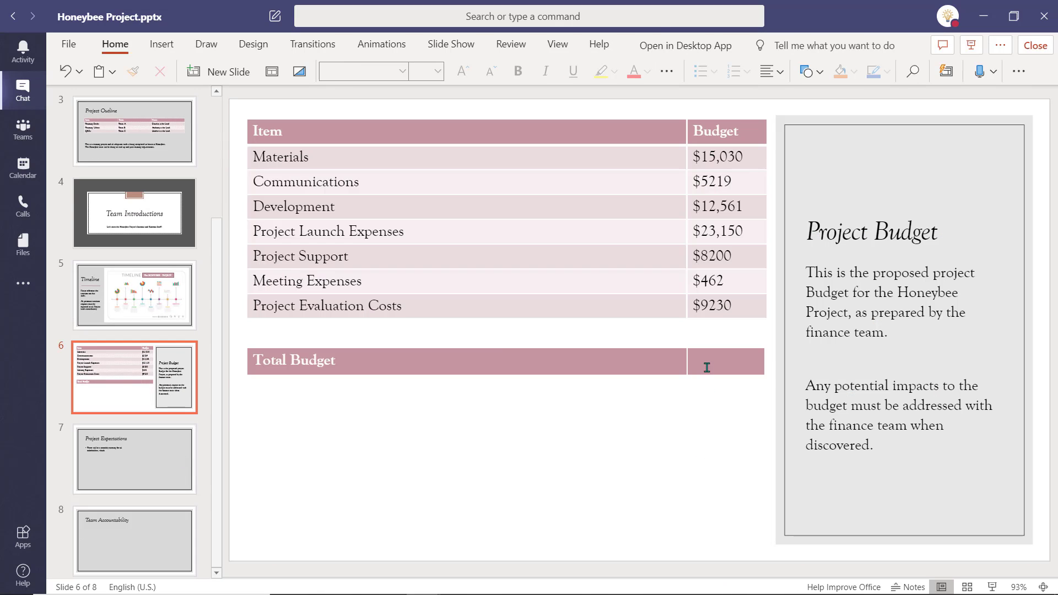
Begin the Total Budget amount on the Project Budget slide with a dollar sign.
click(704, 364)
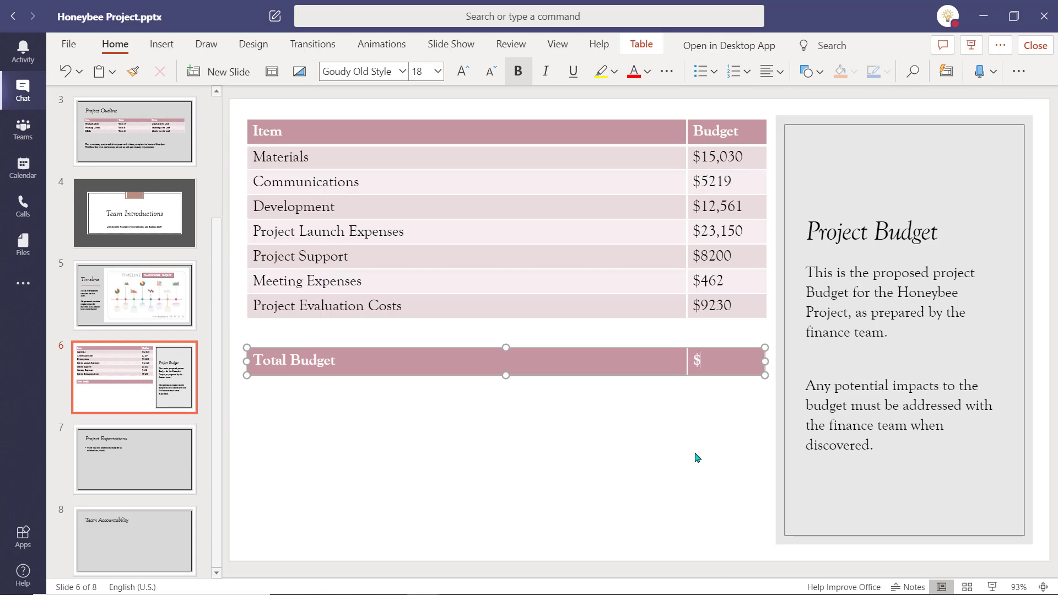